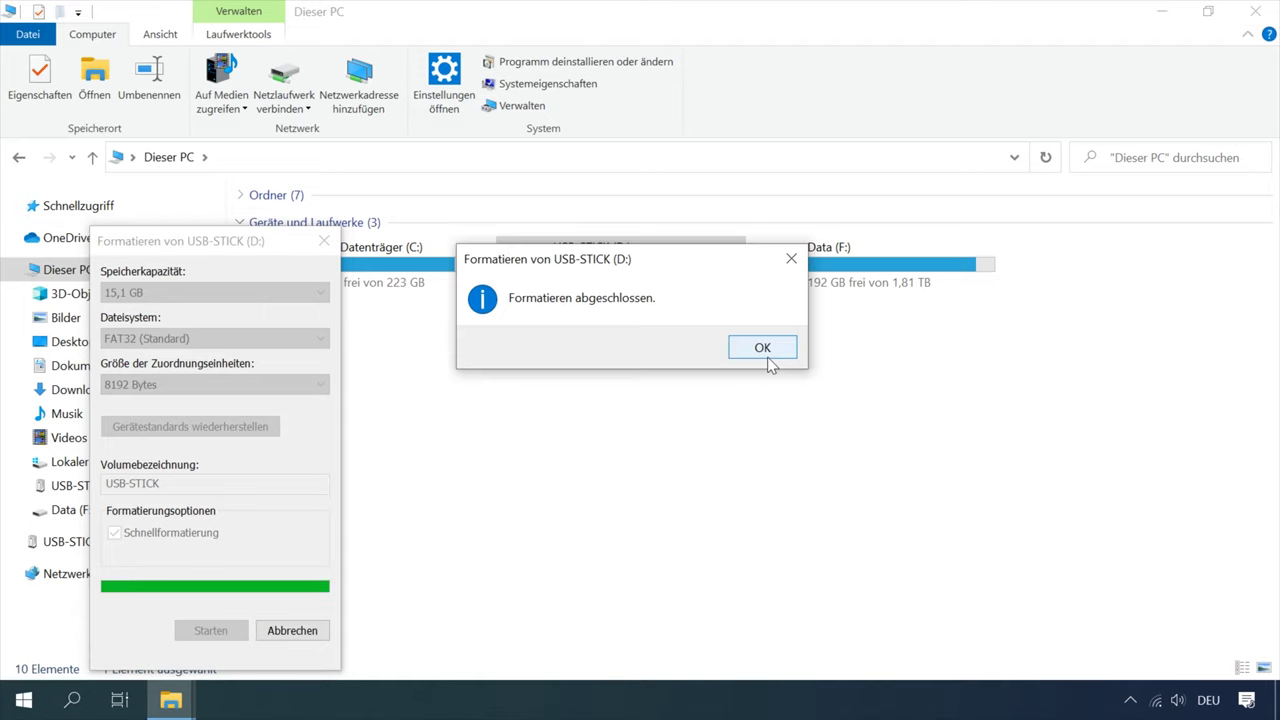
- Close the finished formatting dialogs, check the contents of USB-STICK (D:), and close the file browser window
left_click(762, 348)
left_click(295, 630)
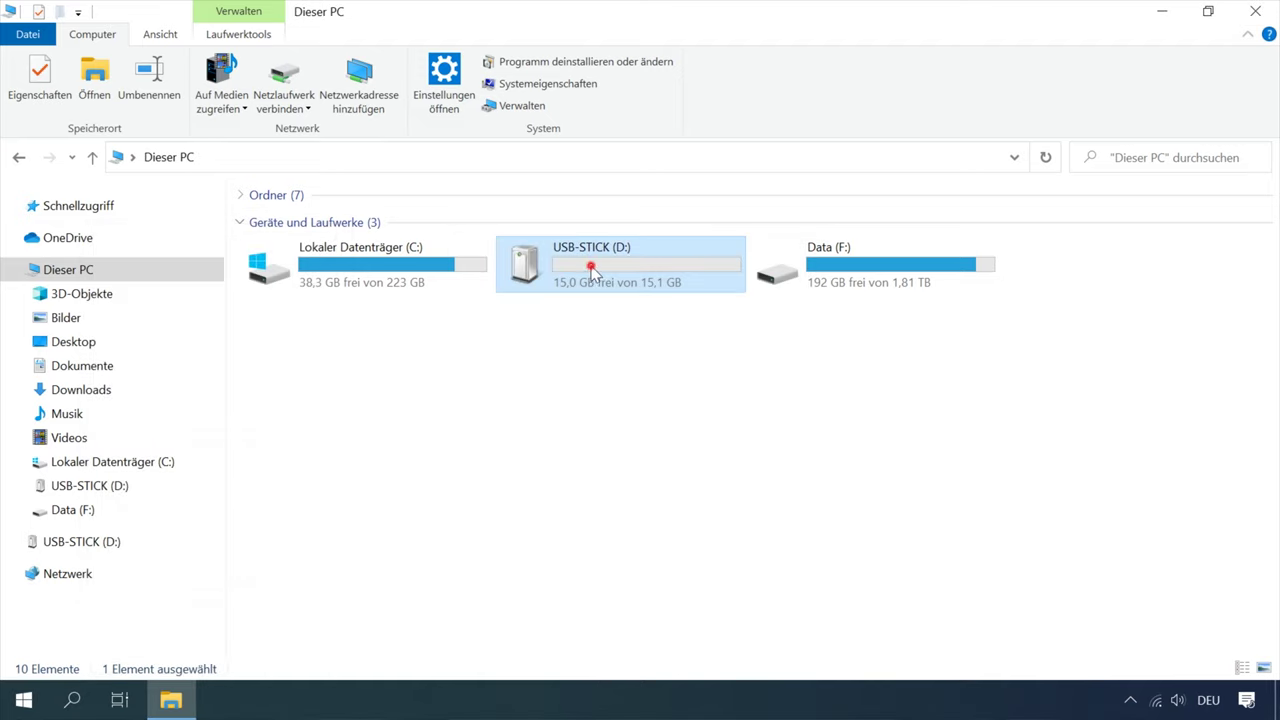
double_click(591, 266)
left_click(91, 158)
left_click(1255, 11)
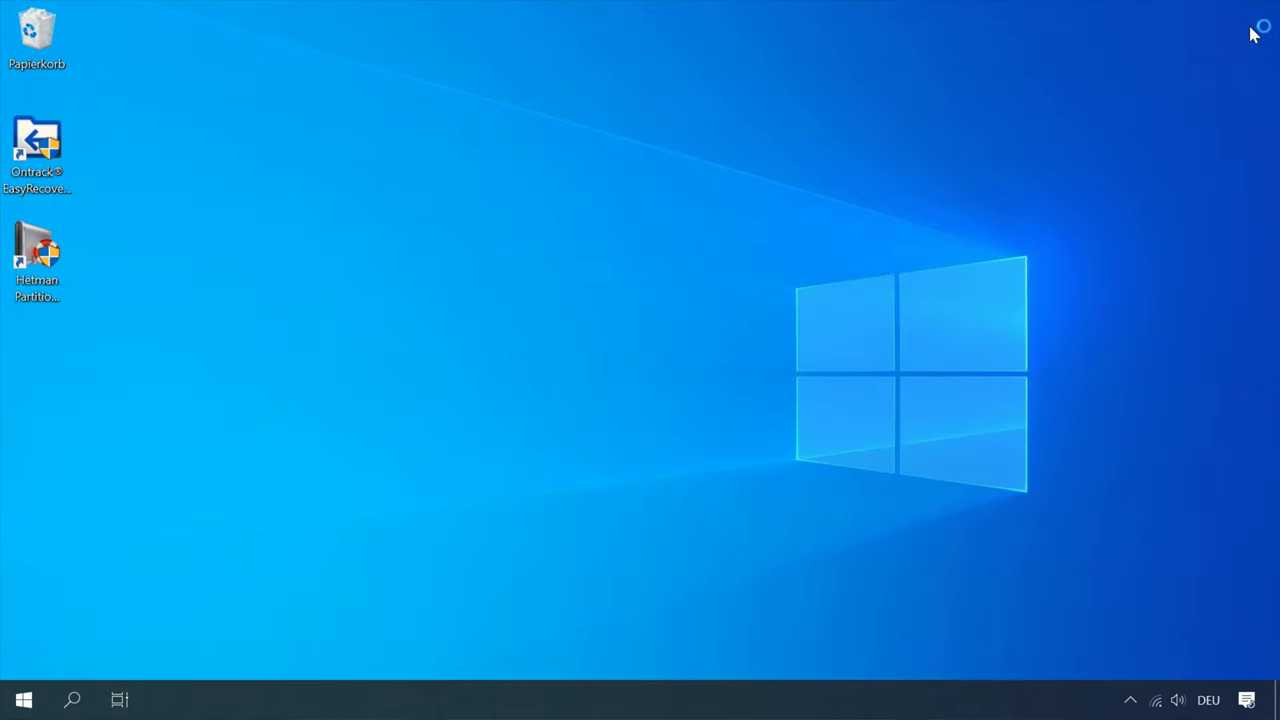
- Launch Ontrack EasyRecovery and scan USB-STICK (D:) for Office documents only, with deep scan off
double_click(36, 145)
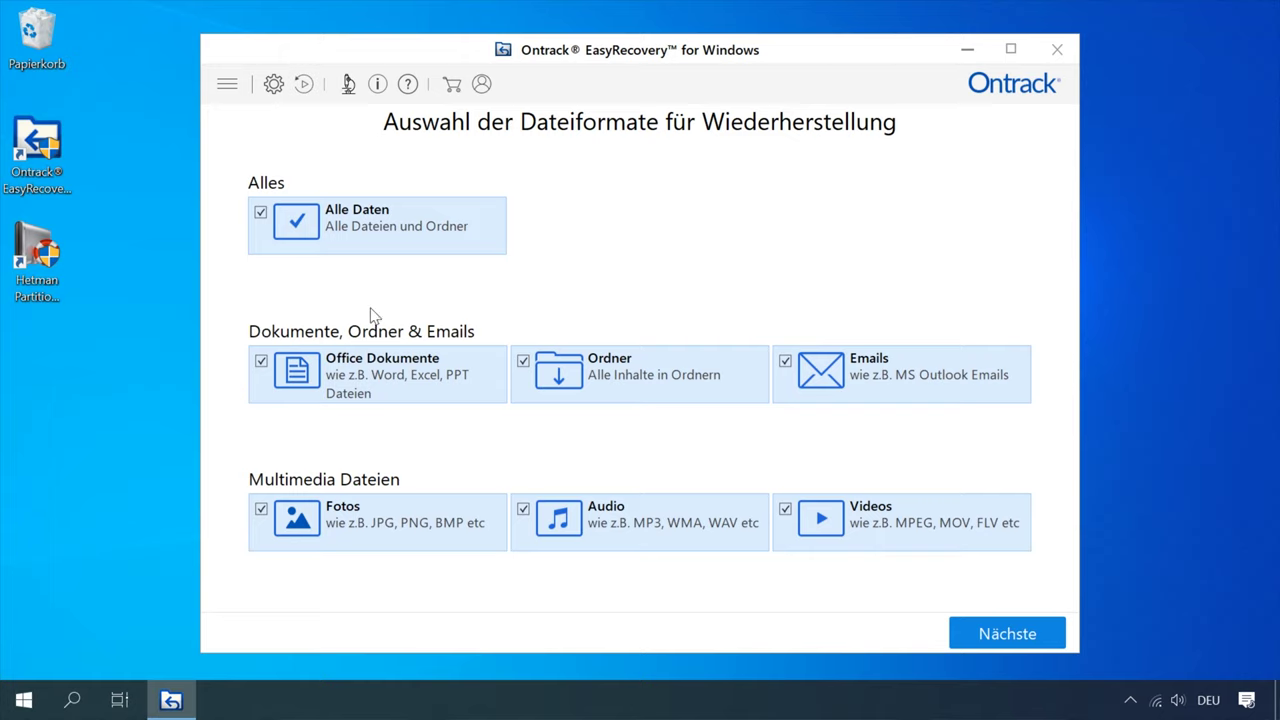
left_click(261, 214)
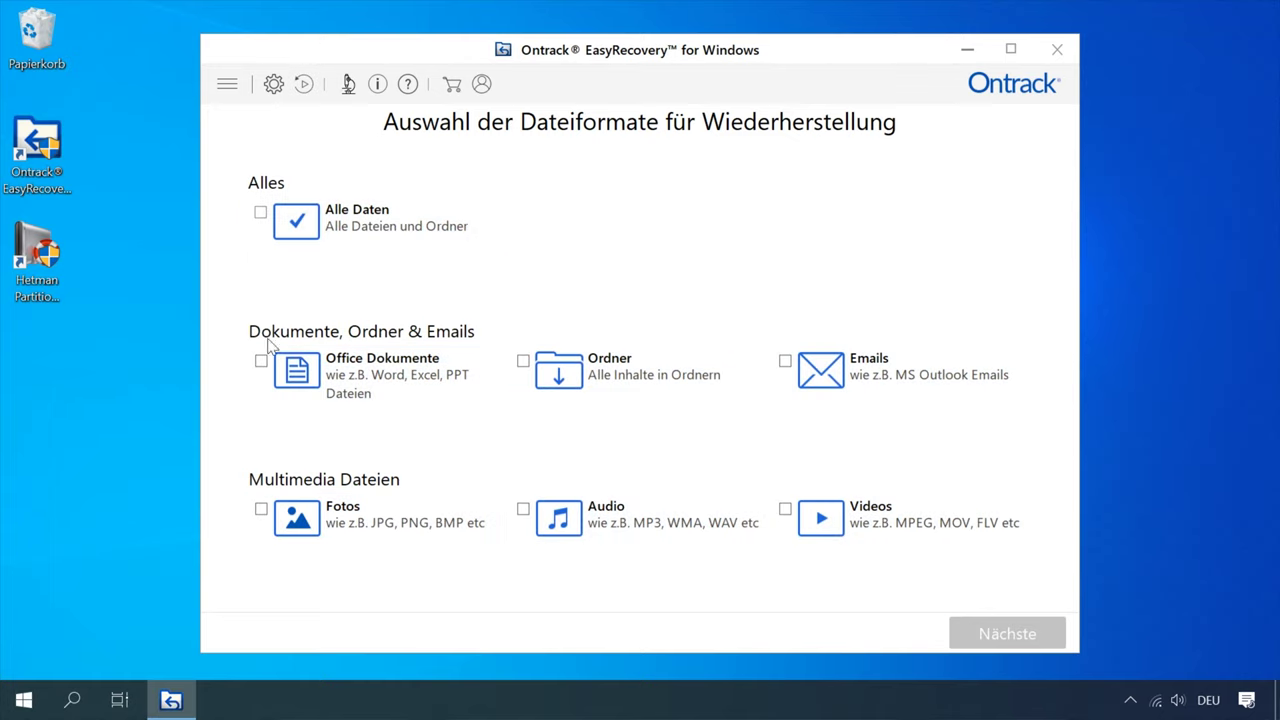
left_click(261, 362)
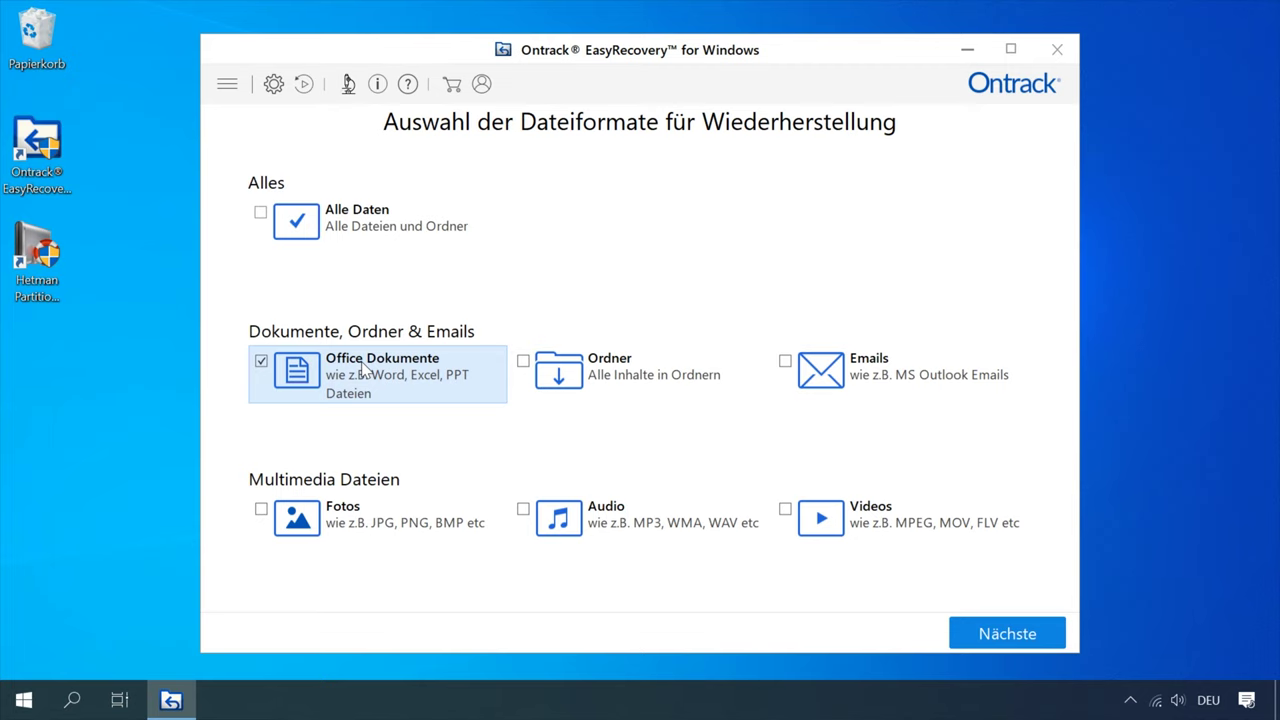
left_click(1003, 634)
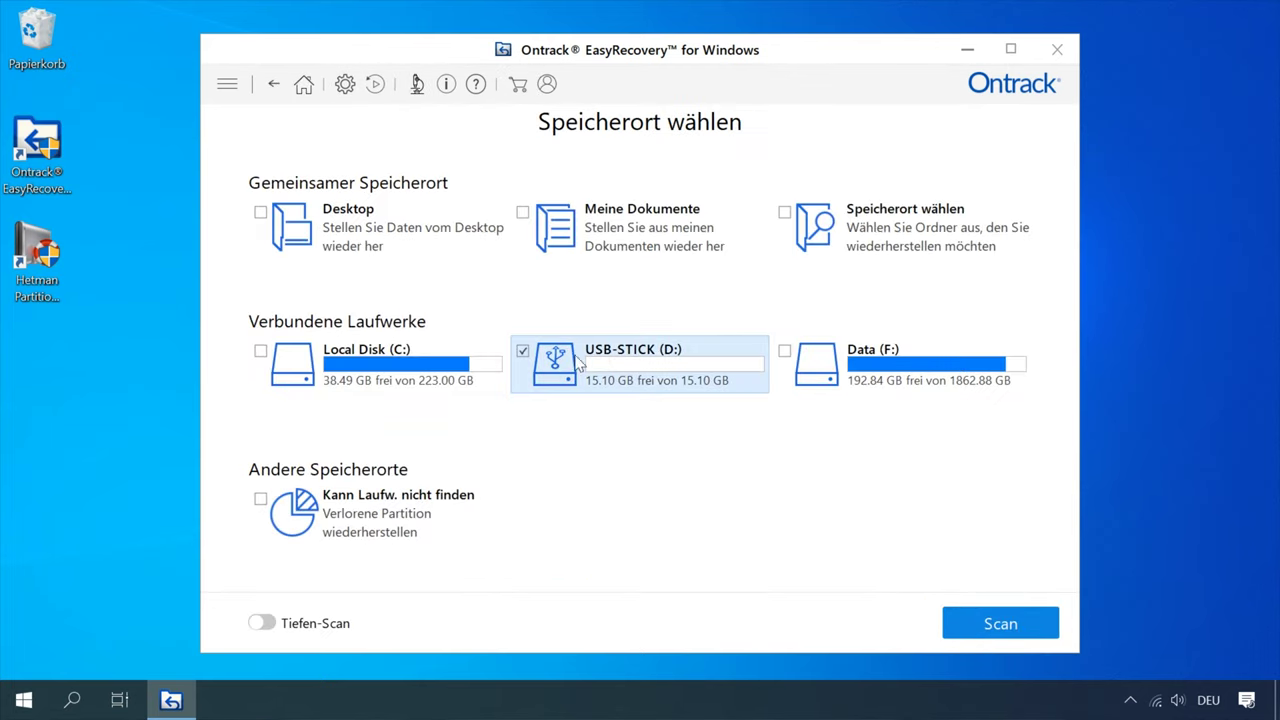
left_click(1000, 623)
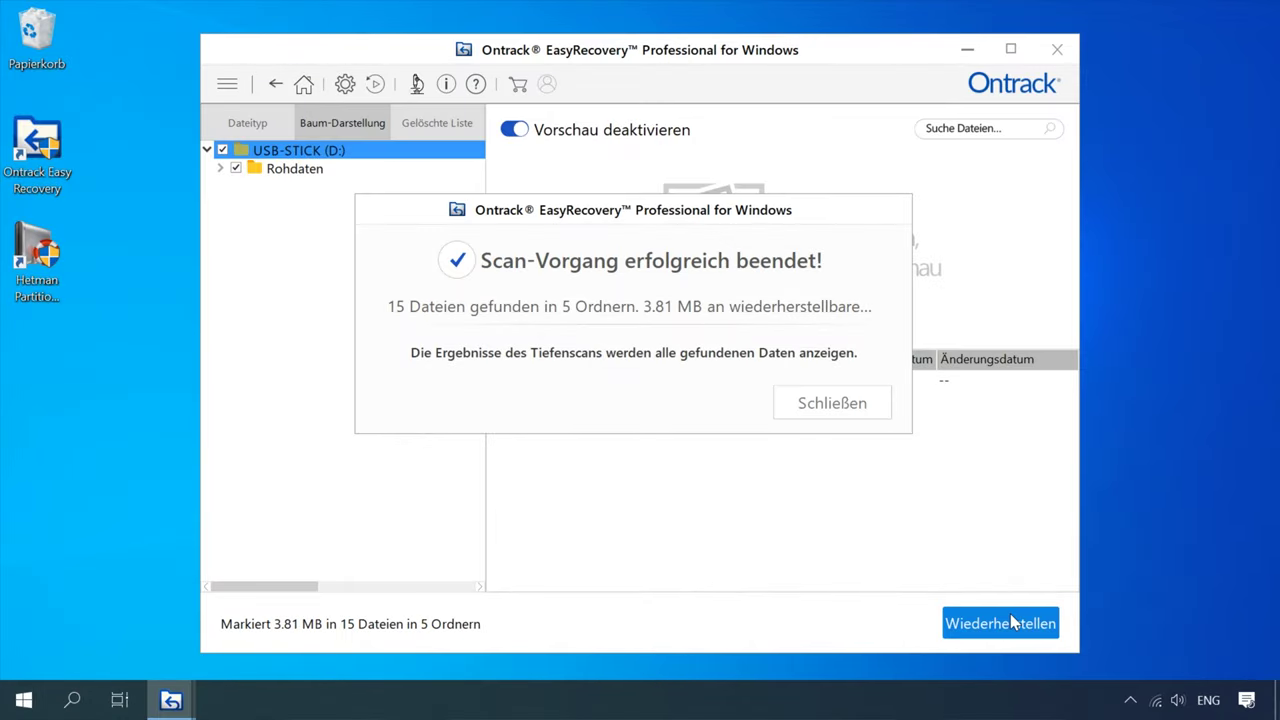
left_click(864, 403)
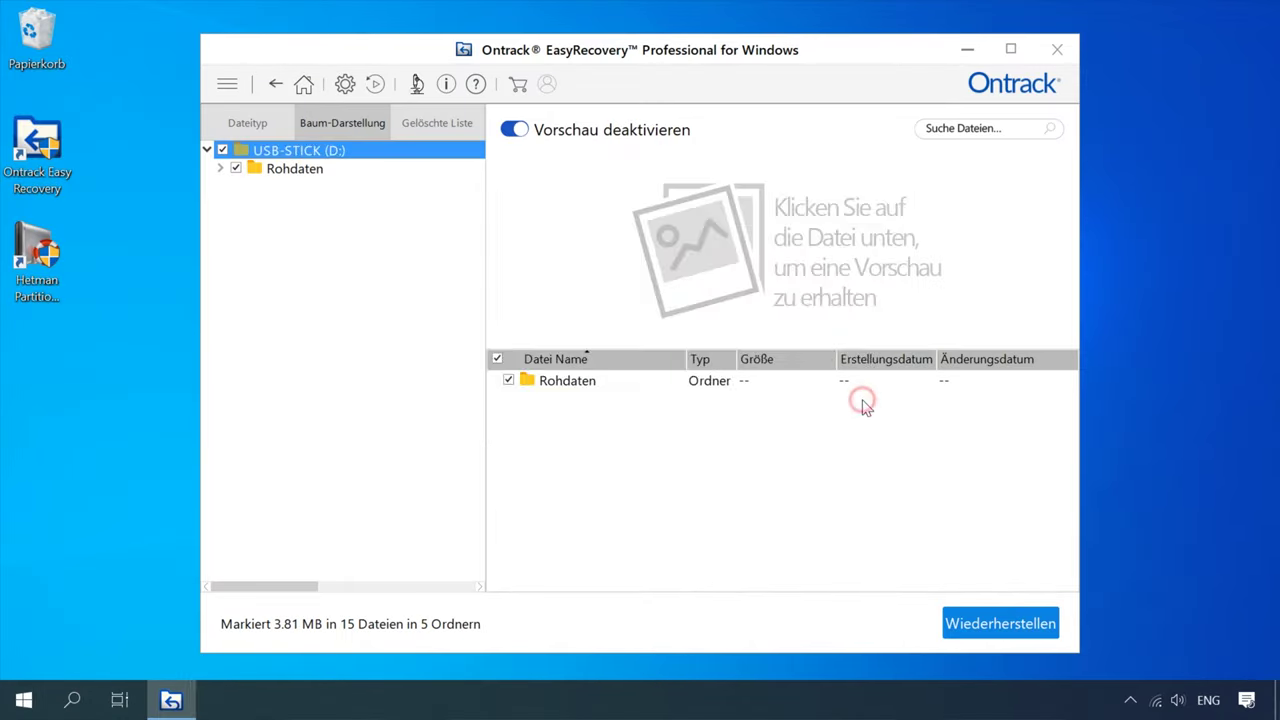
- Expand the Rohdaten folder and preview the found spreadsheets 368.XLSX, 373.XLSX and 375.XLSX
left_click(222, 169)
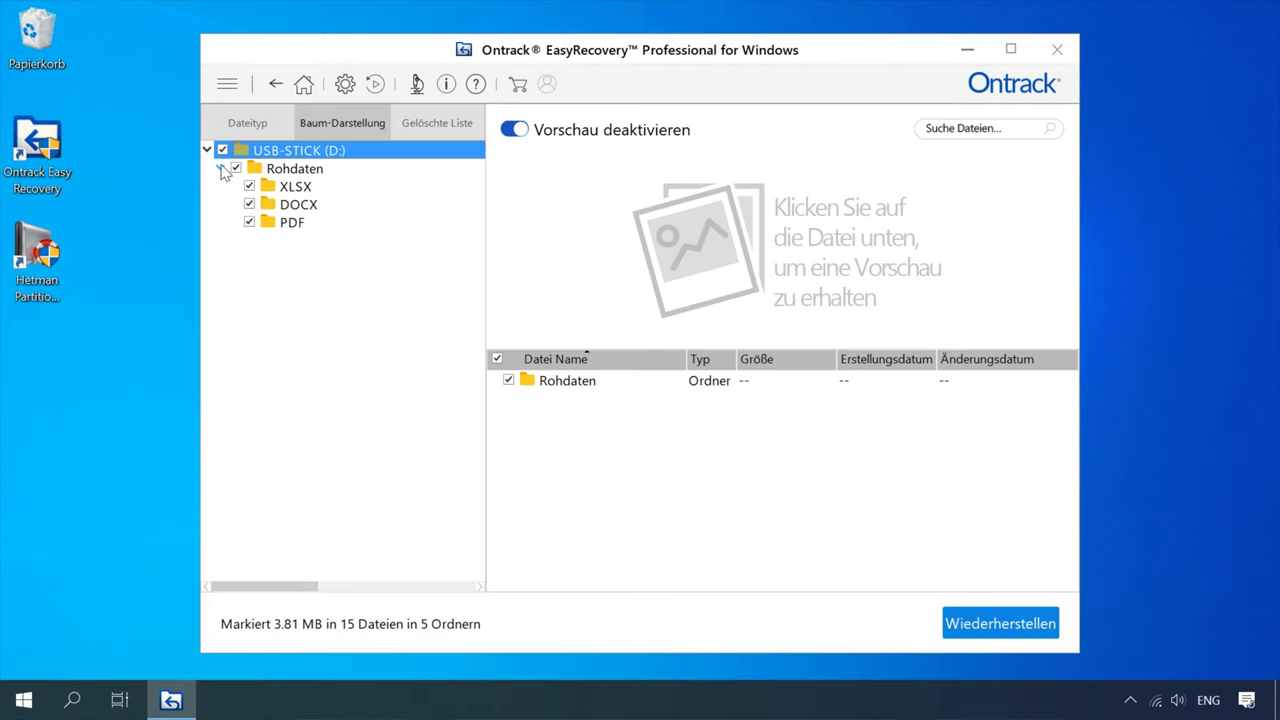
left_click(292, 169)
left_click(294, 187)
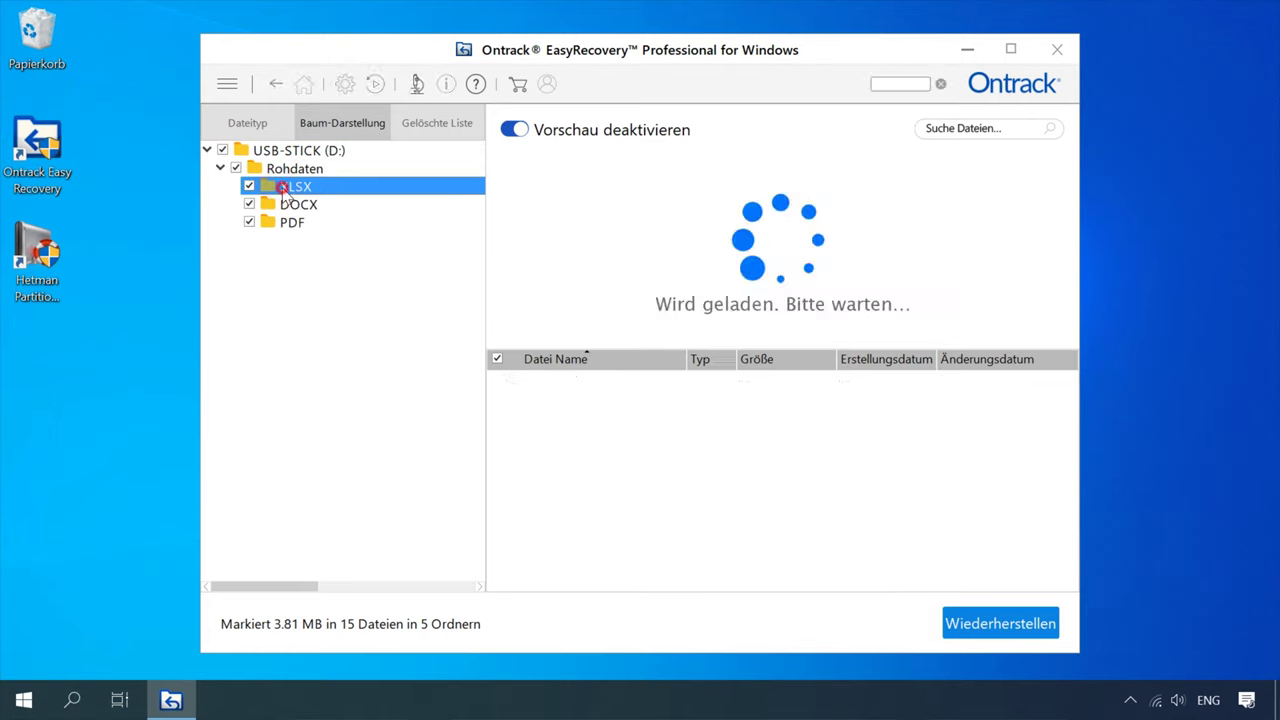
left_click(560, 380)
left_click(566, 398)
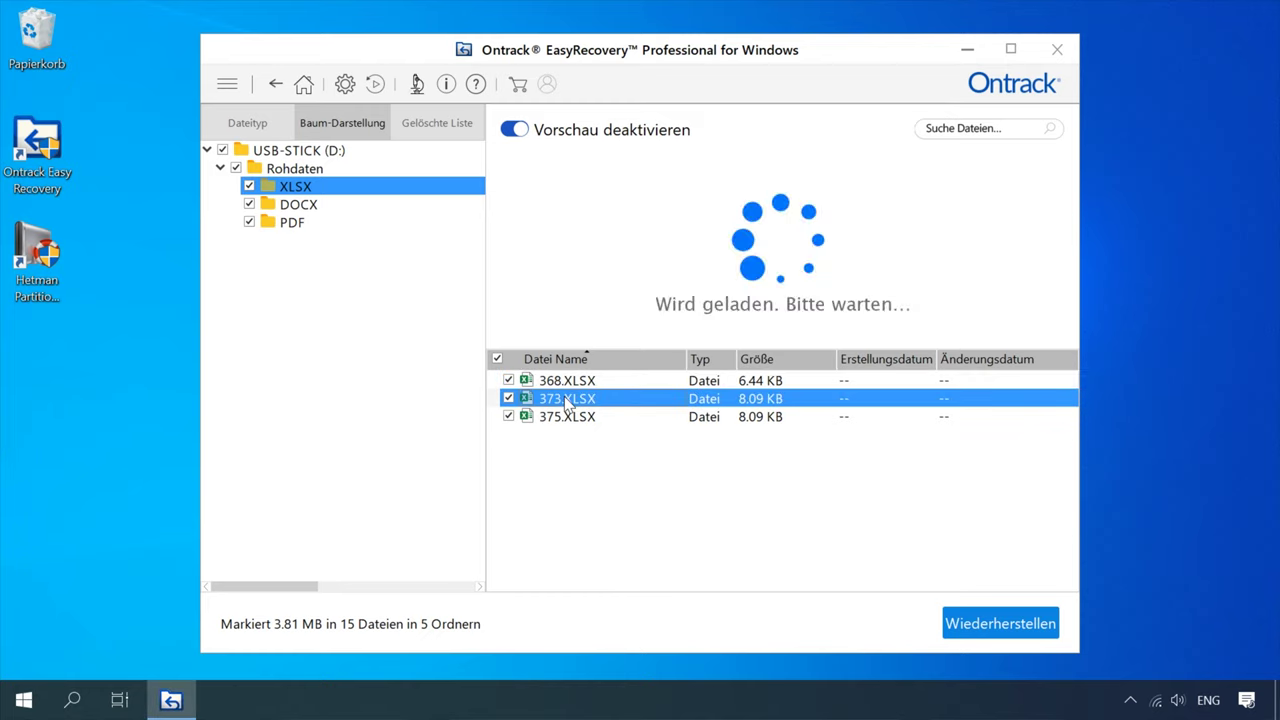
left_click(566, 416)
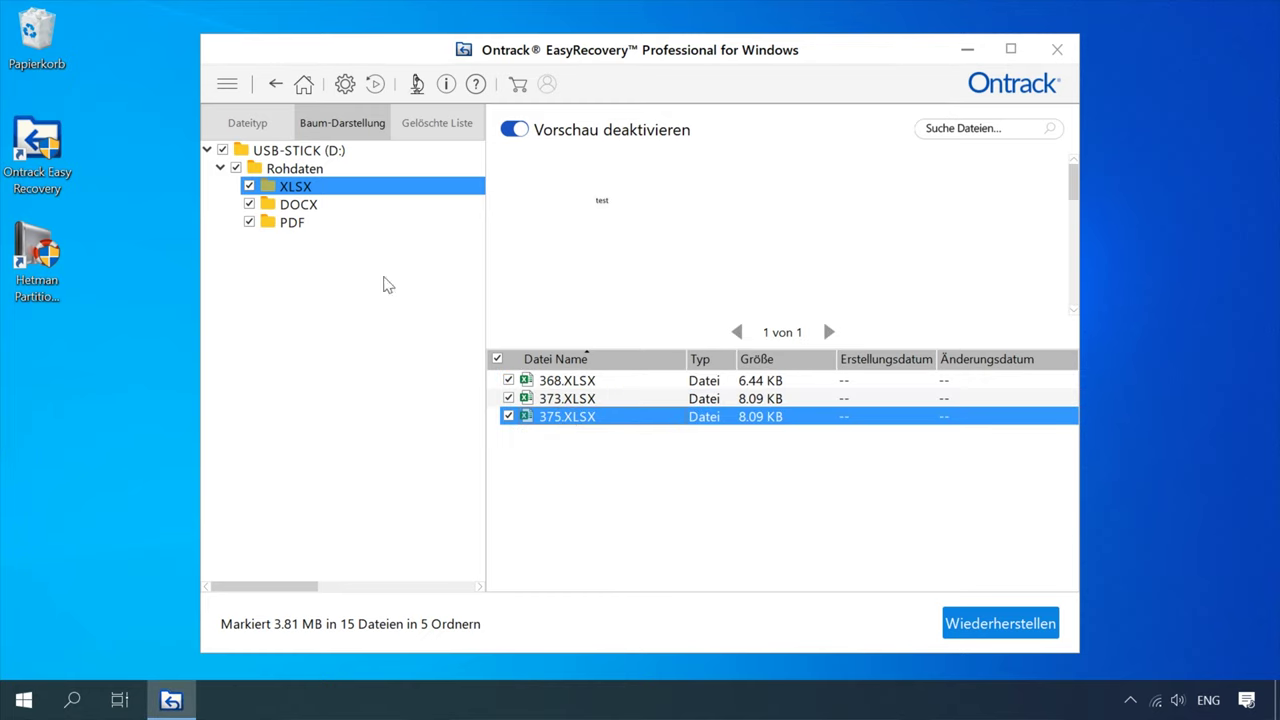
- Preview the found Word documents 108, 331, 371, 377 and 379 in the DOCX folder
left_click(298, 204)
left_click(555, 381)
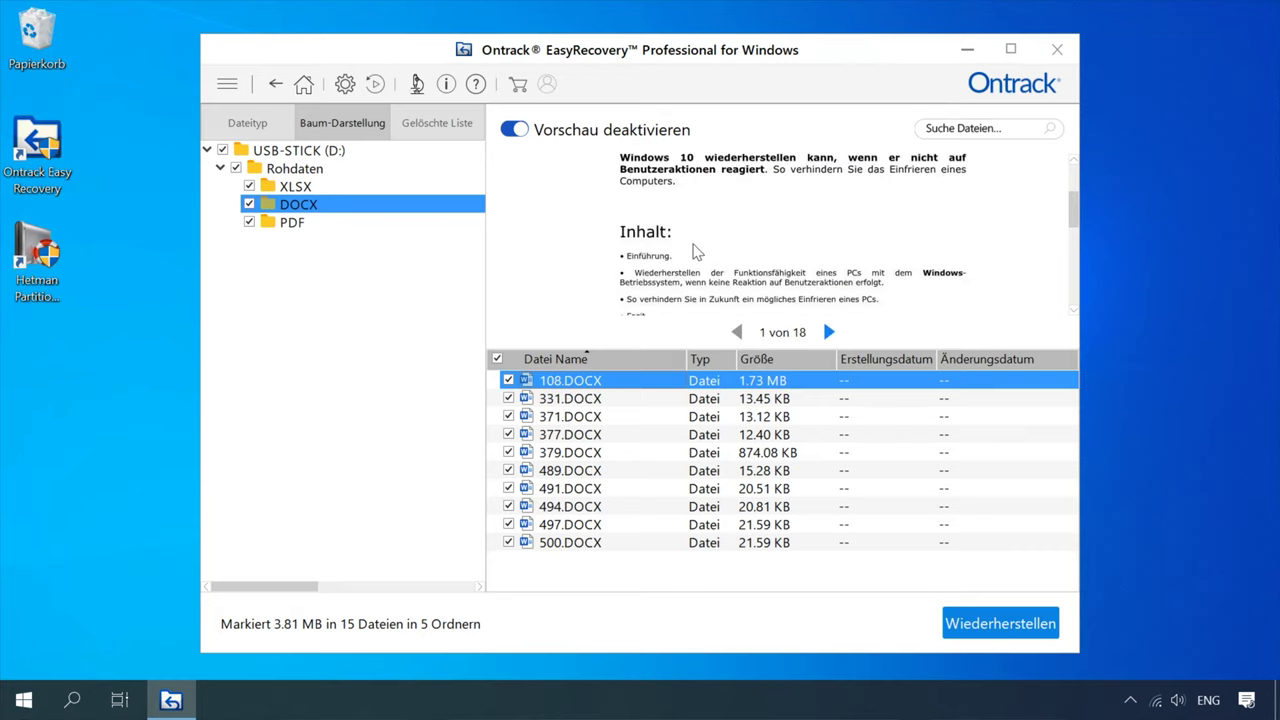
left_click(588, 400)
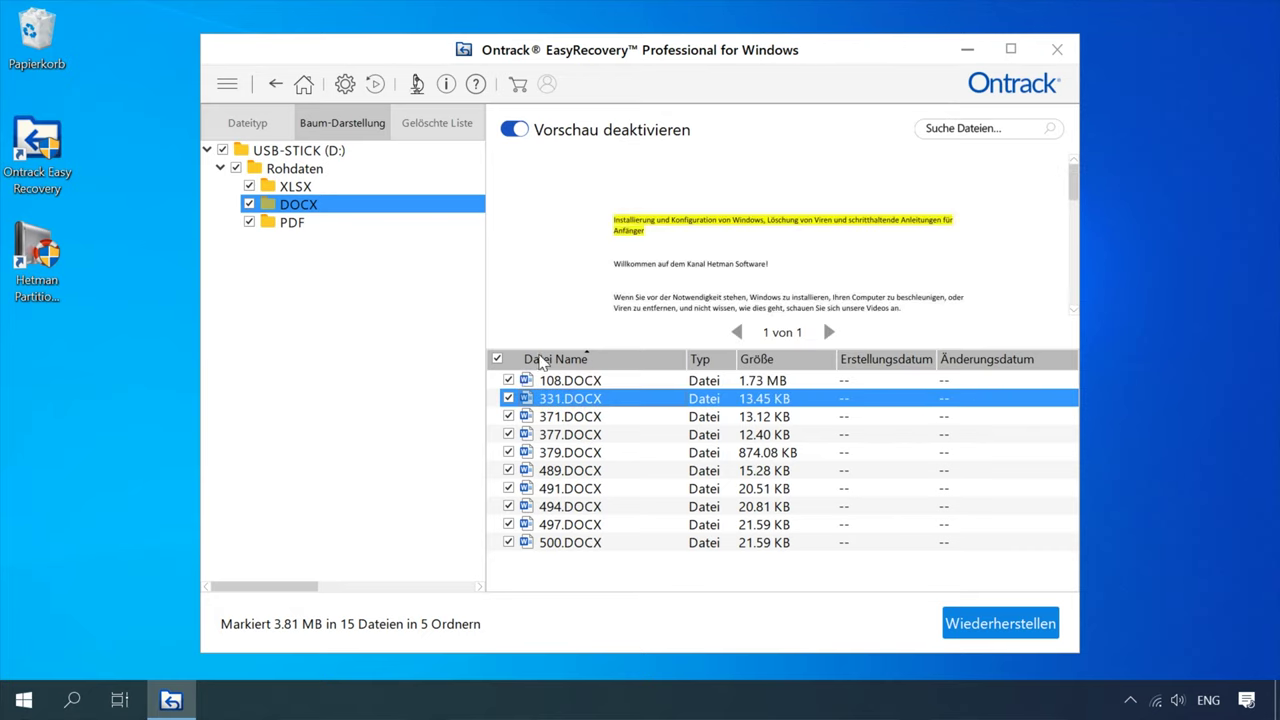
left_click(553, 418)
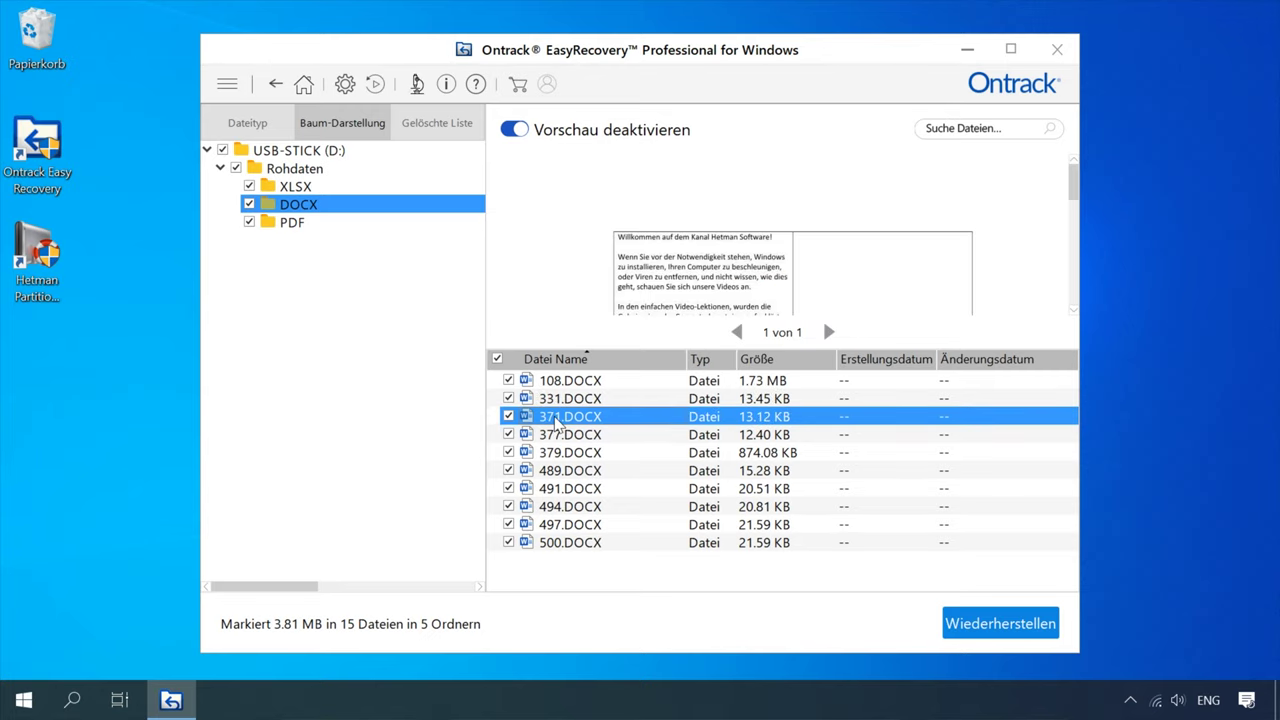
left_click(575, 437)
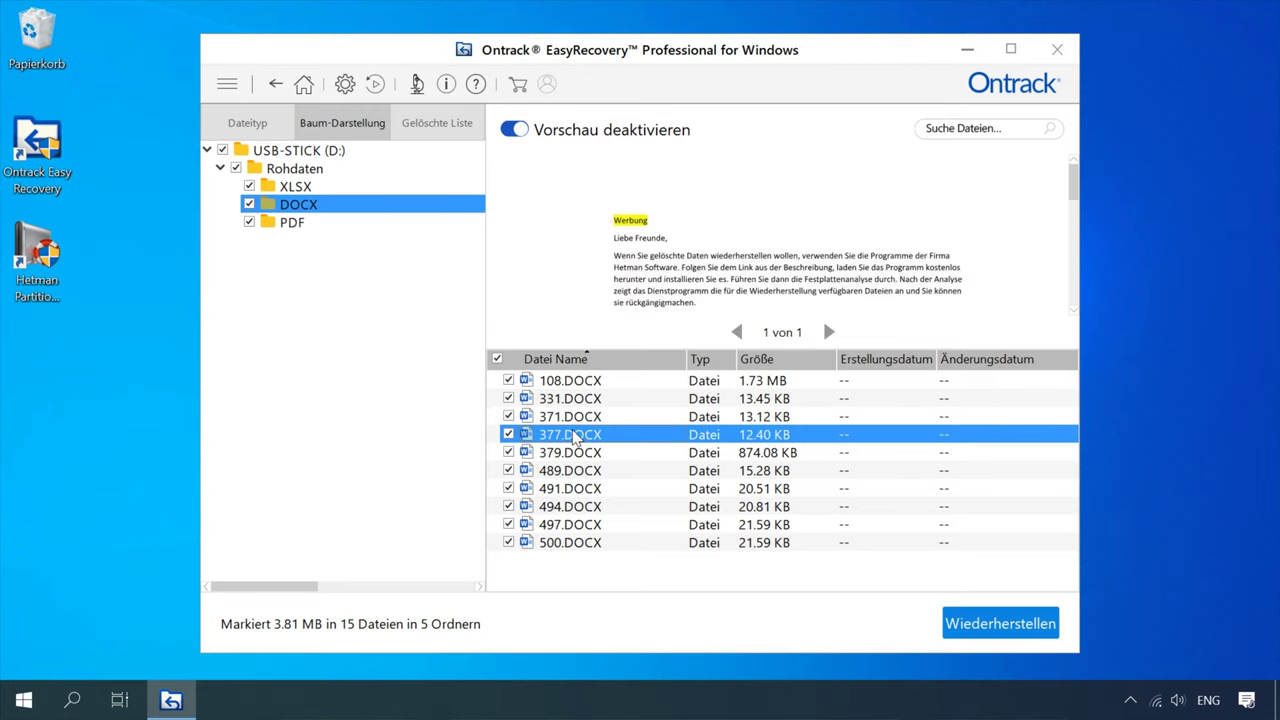
left_click(562, 453)
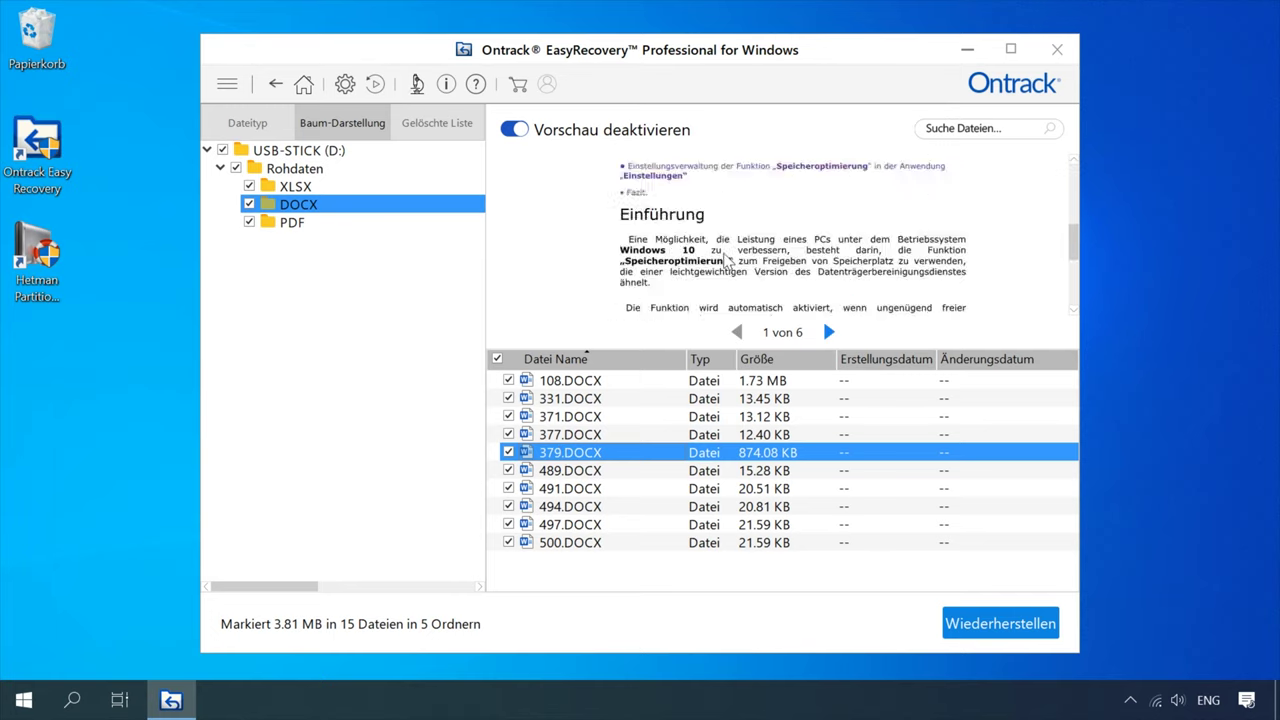
- Preview both found files in the PDF folder
left_click(282, 222)
left_click(590, 380)
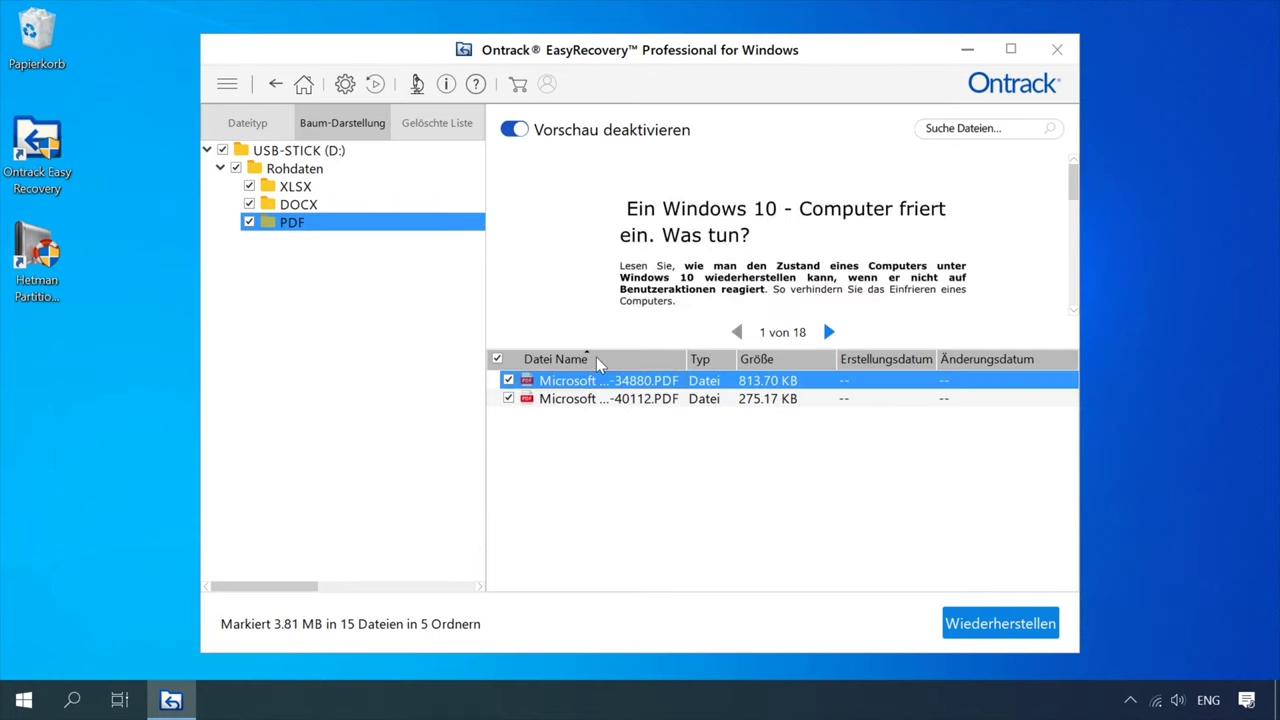
left_click(585, 400)
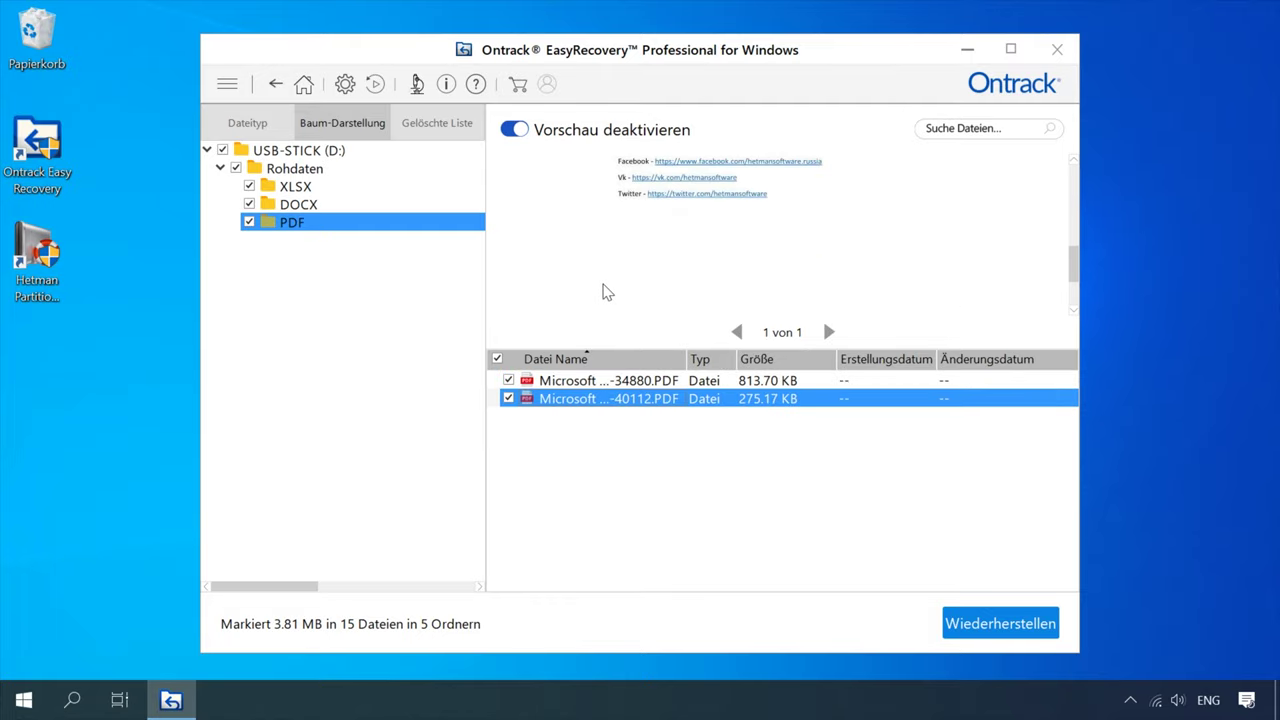
- Start recovering the whole Rohdaten folder with all its subfolders checked, and browse to the Desktop as the save location
left_click(228, 152)
left_click(238, 170)
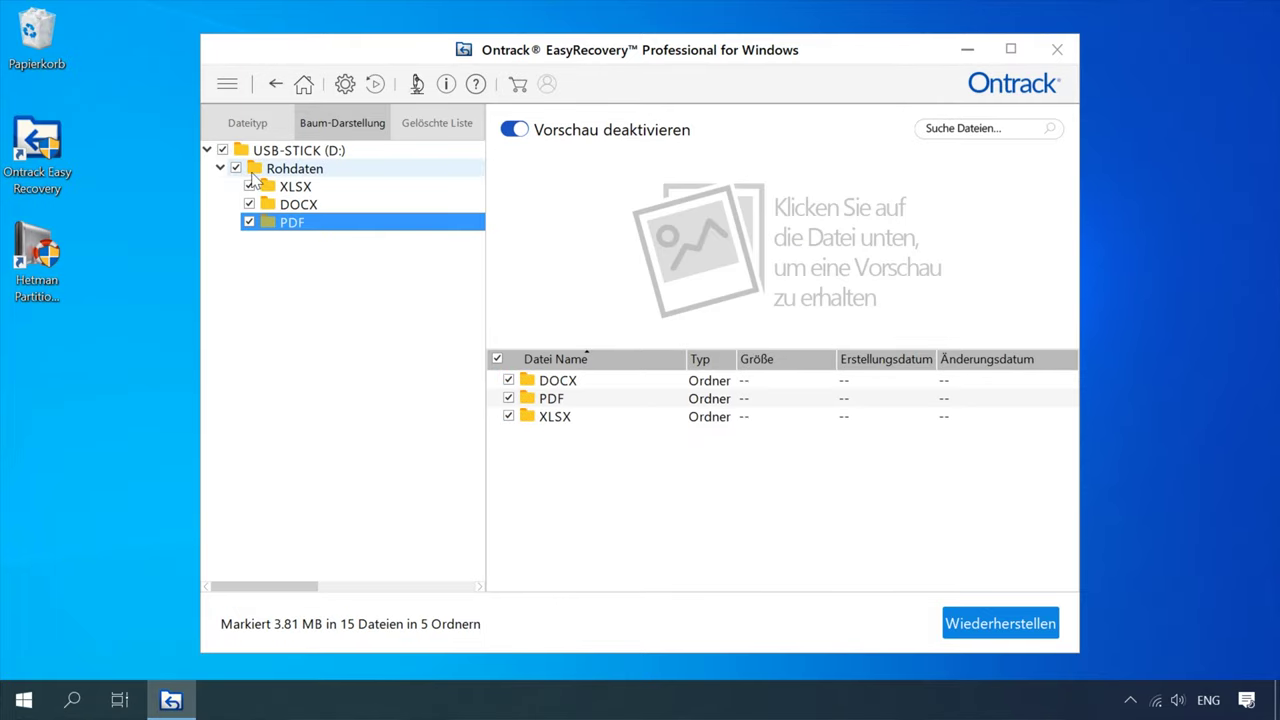
left_click(979, 620)
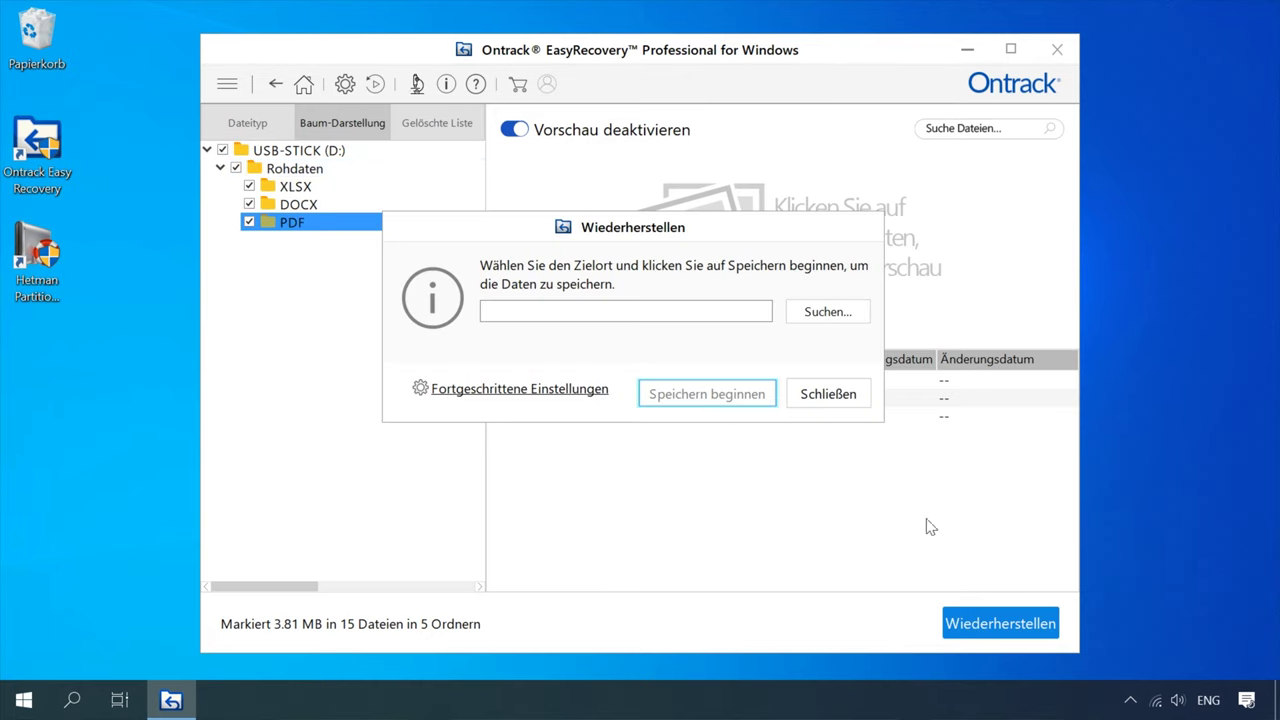
left_click(838, 312)
left_click(445, 216)
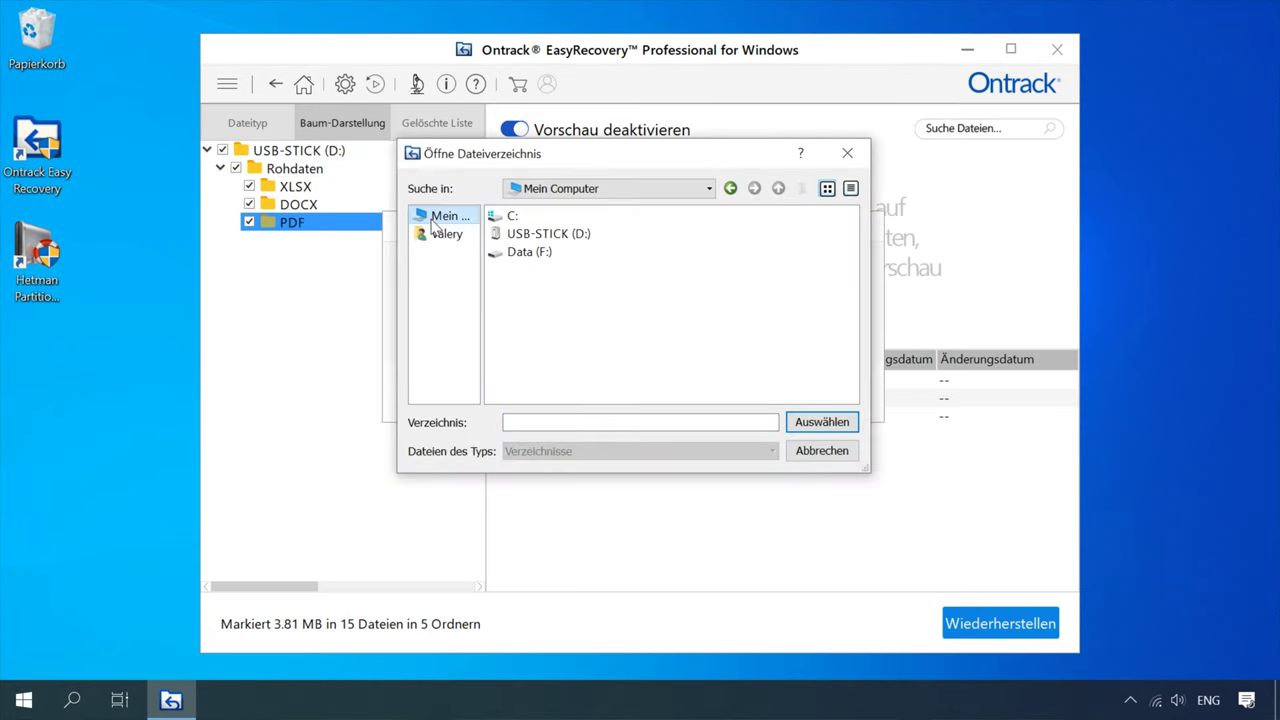
left_click(630, 190)
left_click(630, 240)
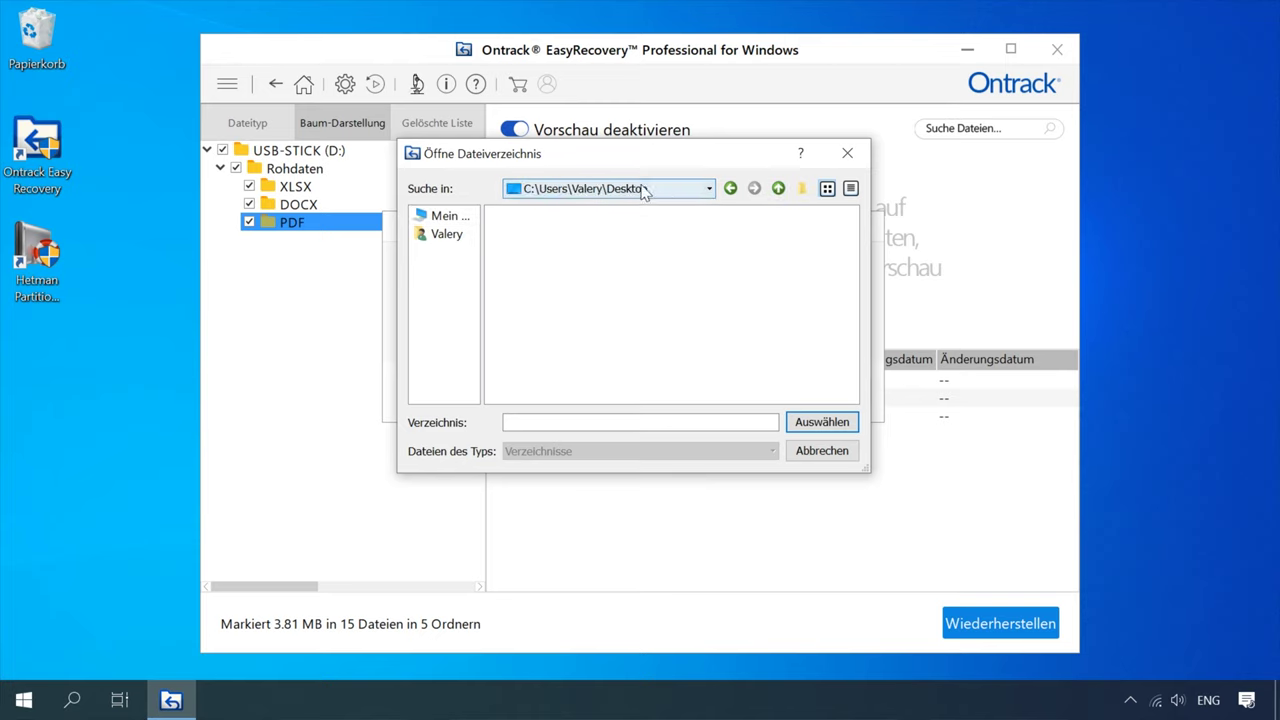
- Create a new folder on the Desktop with the default name Neuer Ordner
right_click(24, 365)
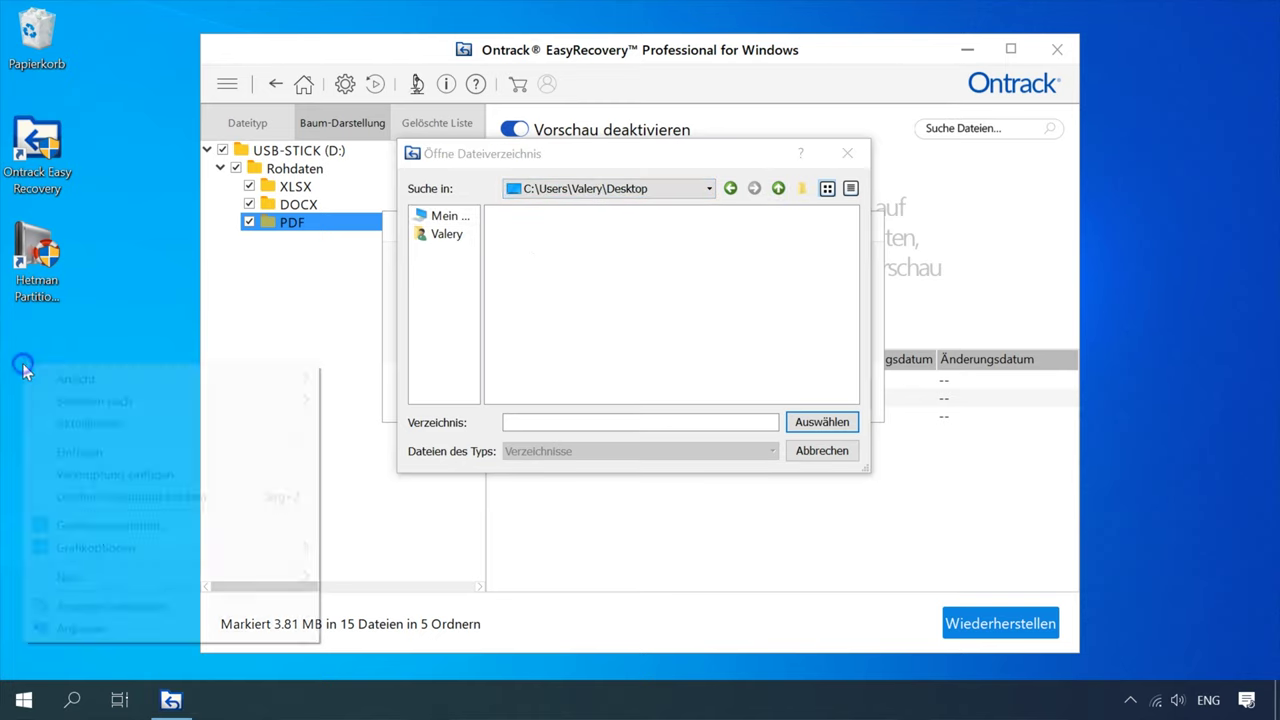
mouse_move(285, 577)
left_click(362, 407)
key("Return")
- Choose Neuer Ordner as the recovery destination and begin saving the files
left_click(535, 222)
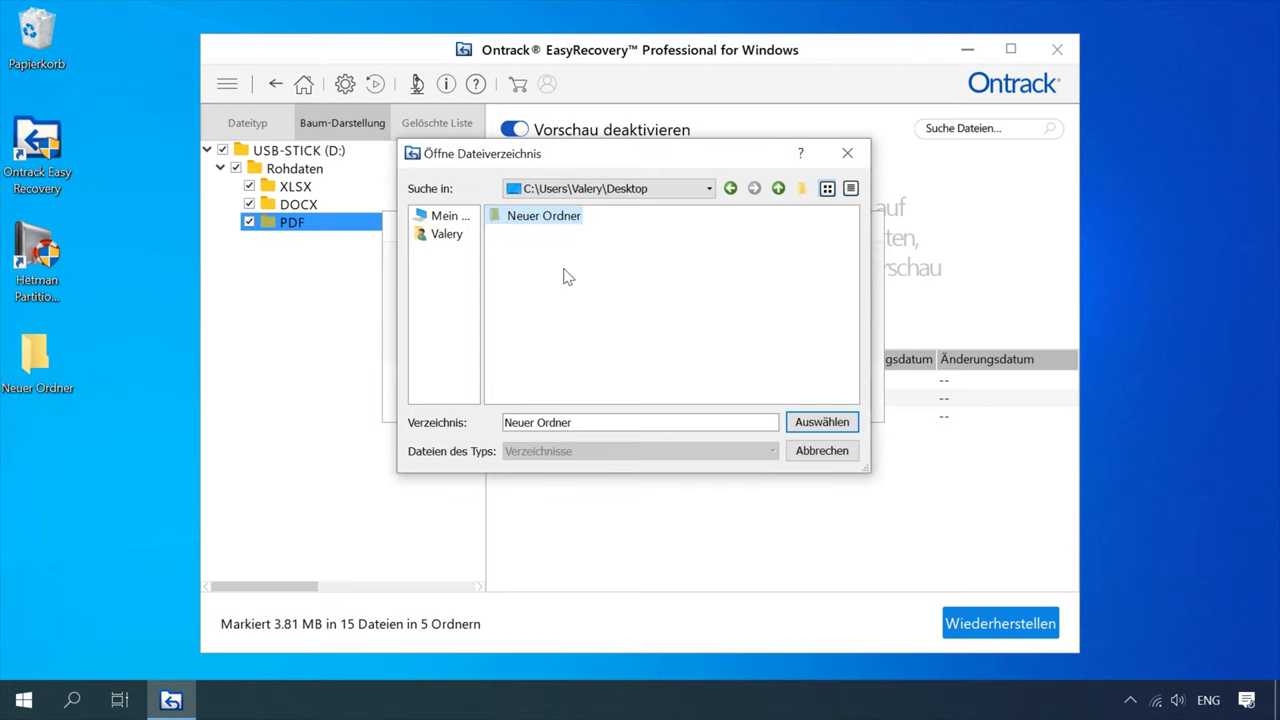
left_click(822, 423)
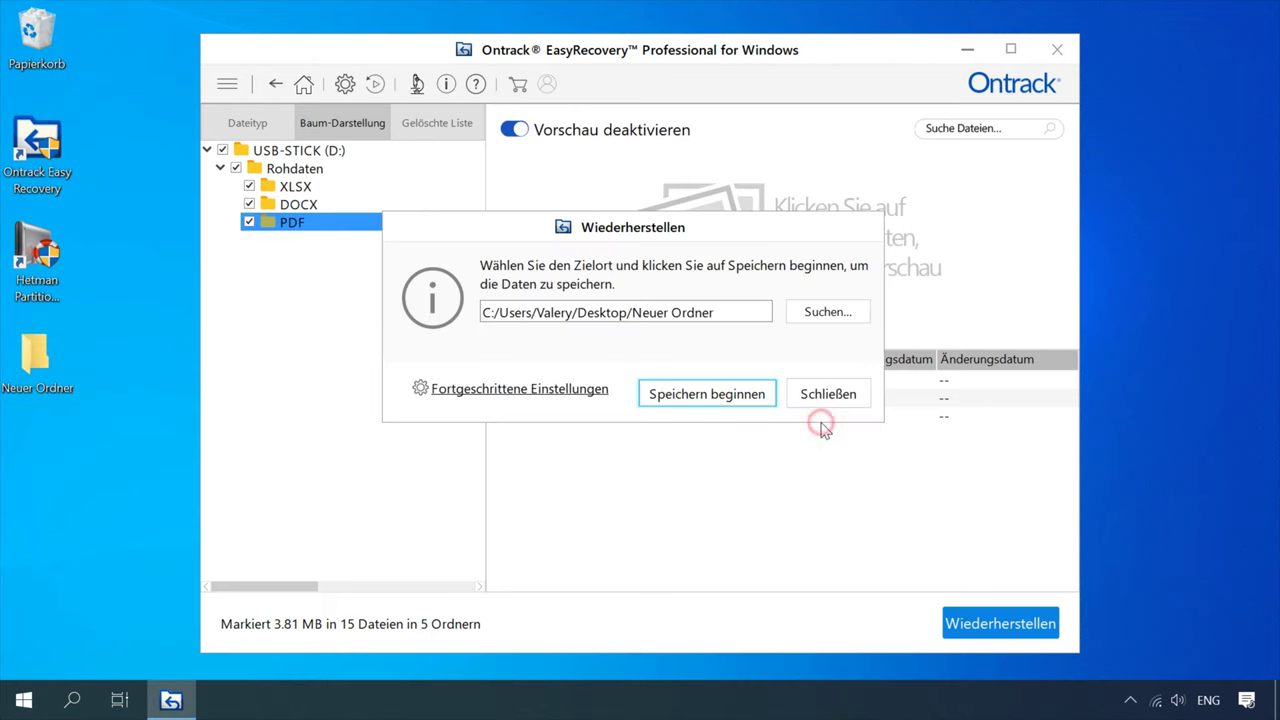
left_click(740, 397)
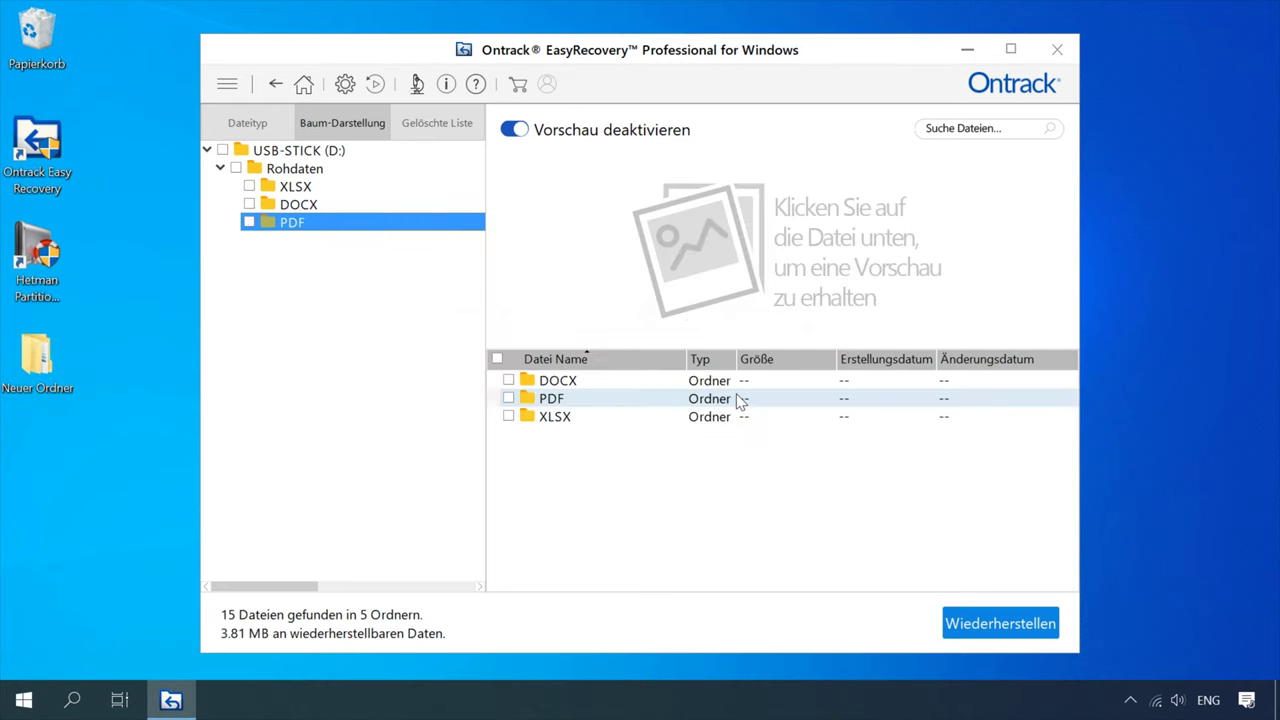
- Open the recovered #Root > Rohdaten > DOCX folder inside Neuer Ordner and check the contents of 108.DOCX in Word
double_click(40, 365)
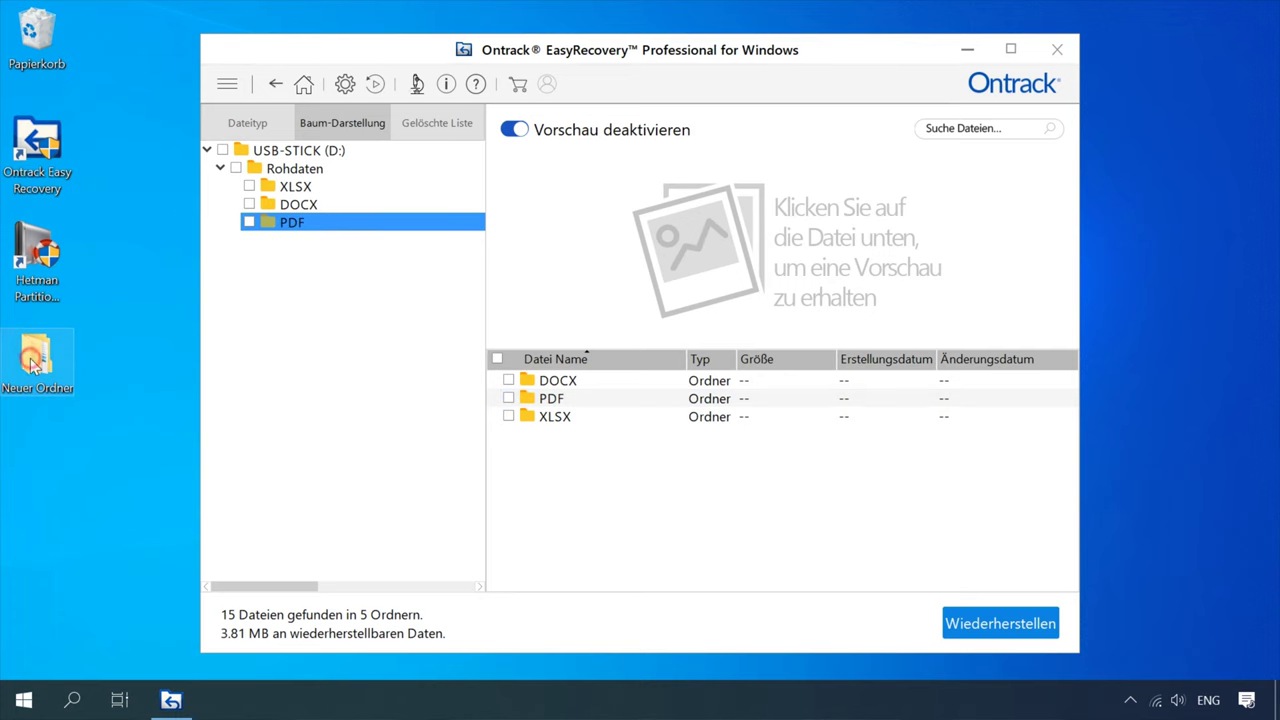
double_click(580, 285)
double_click(586, 276)
left_click(584, 280)
double_click(585, 281)
double_click(568, 270)
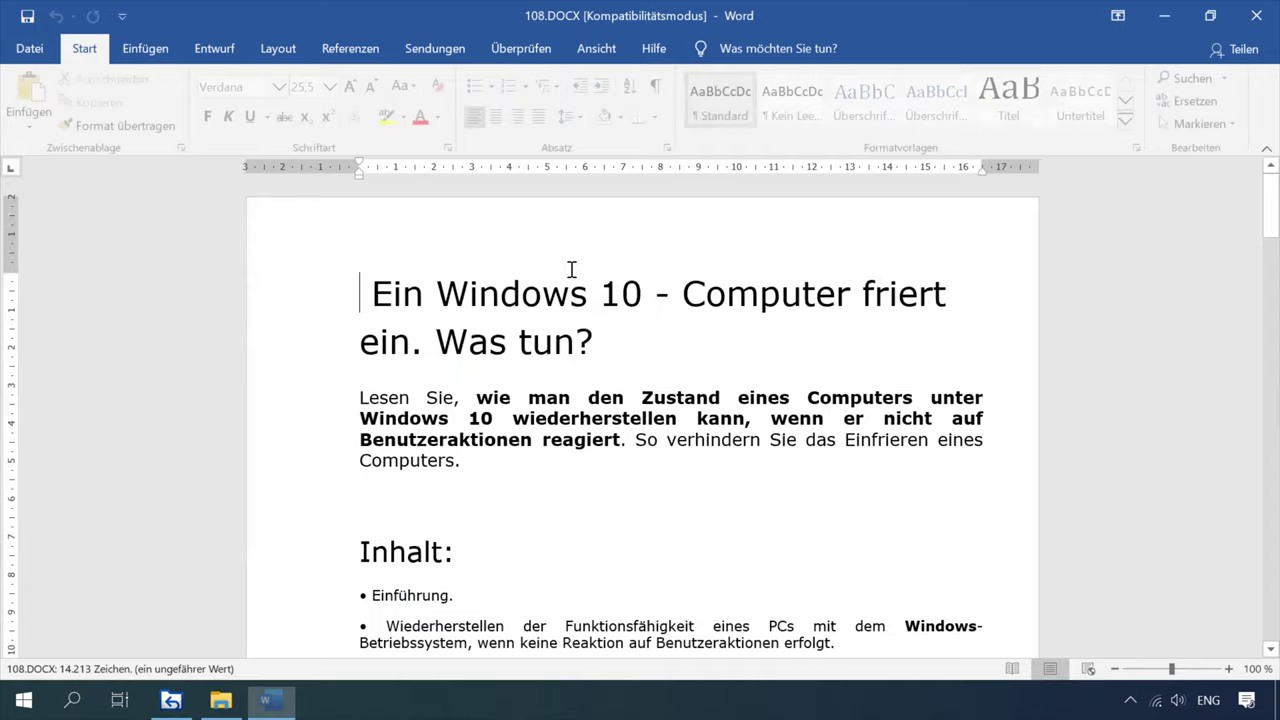
scroll(571, 269, "down", 15)
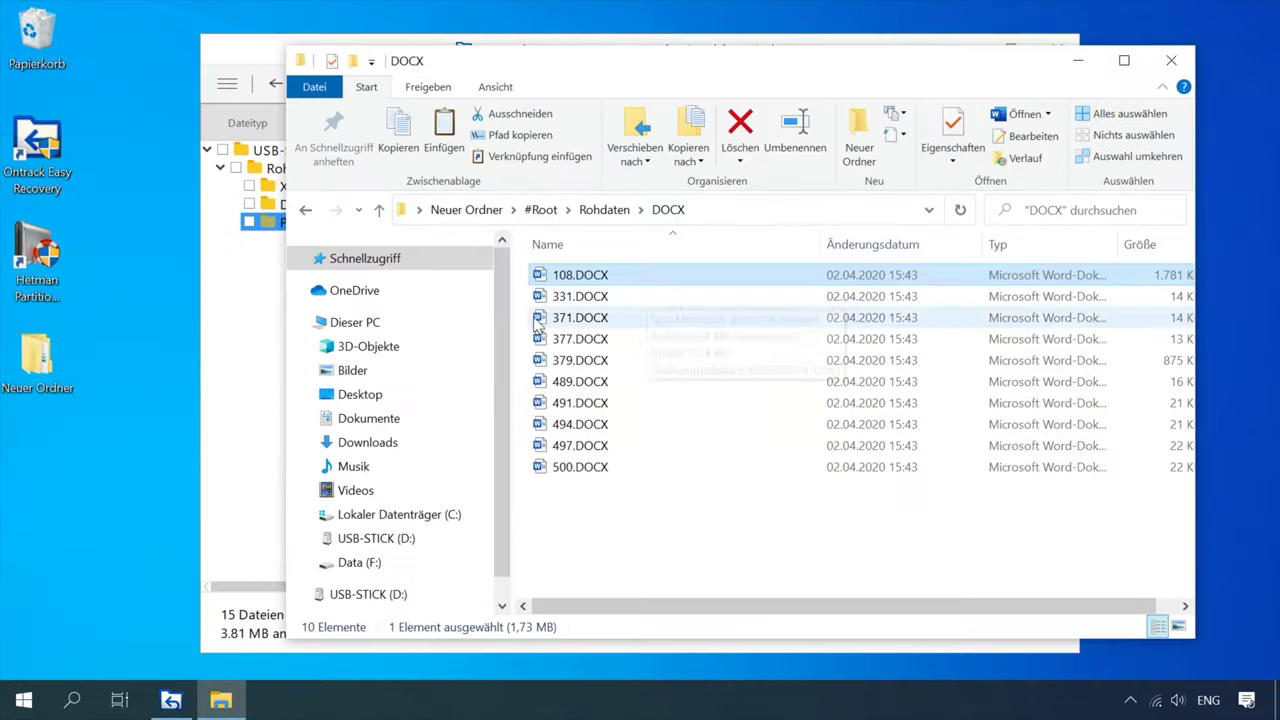
- Open the recovered 331.DOCX and 371.DOCX to check their contents, and go back up to the #Root folder
double_click(548, 295)
scroll(574, 303, "down", 10)
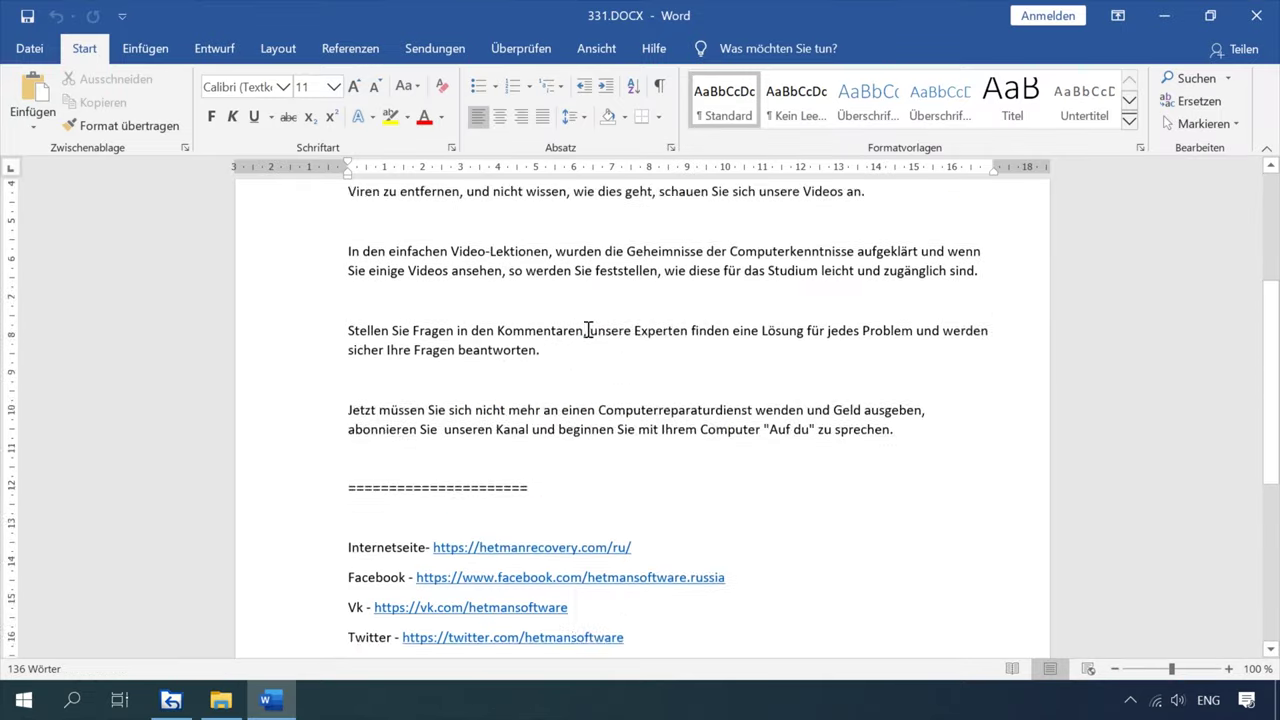
scroll(588, 330, "up", 10)
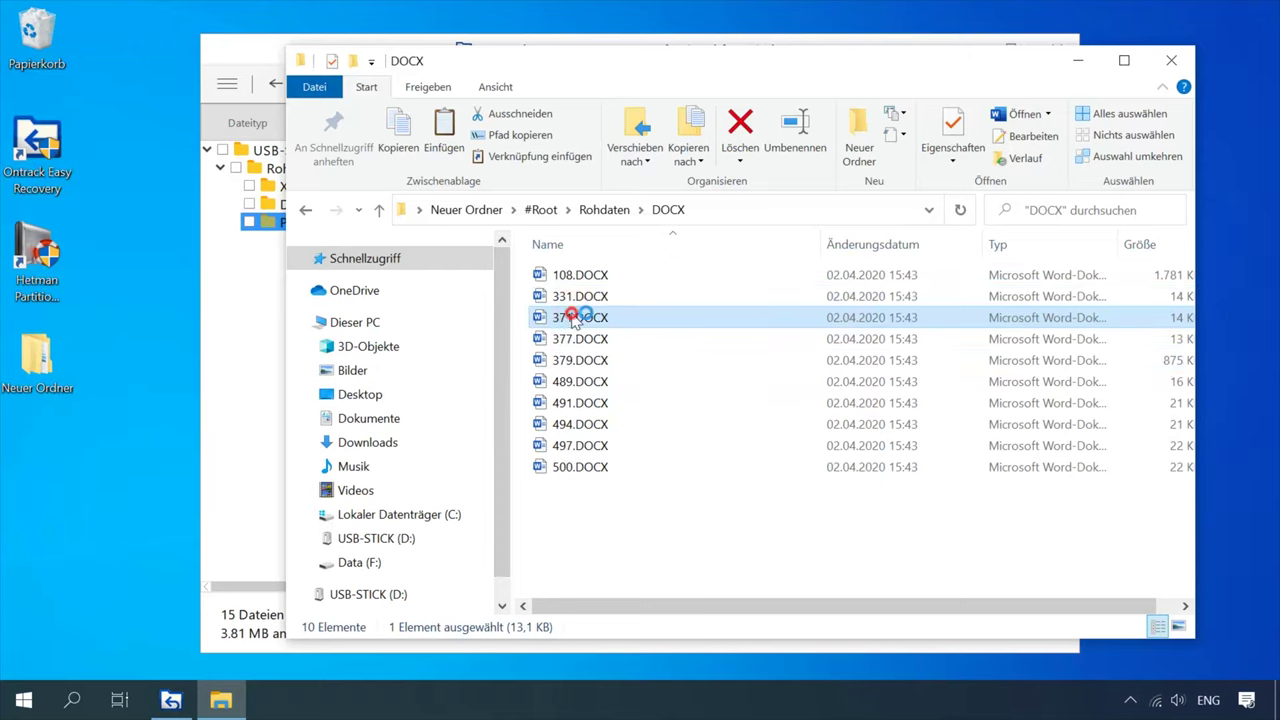
double_click(575, 317)
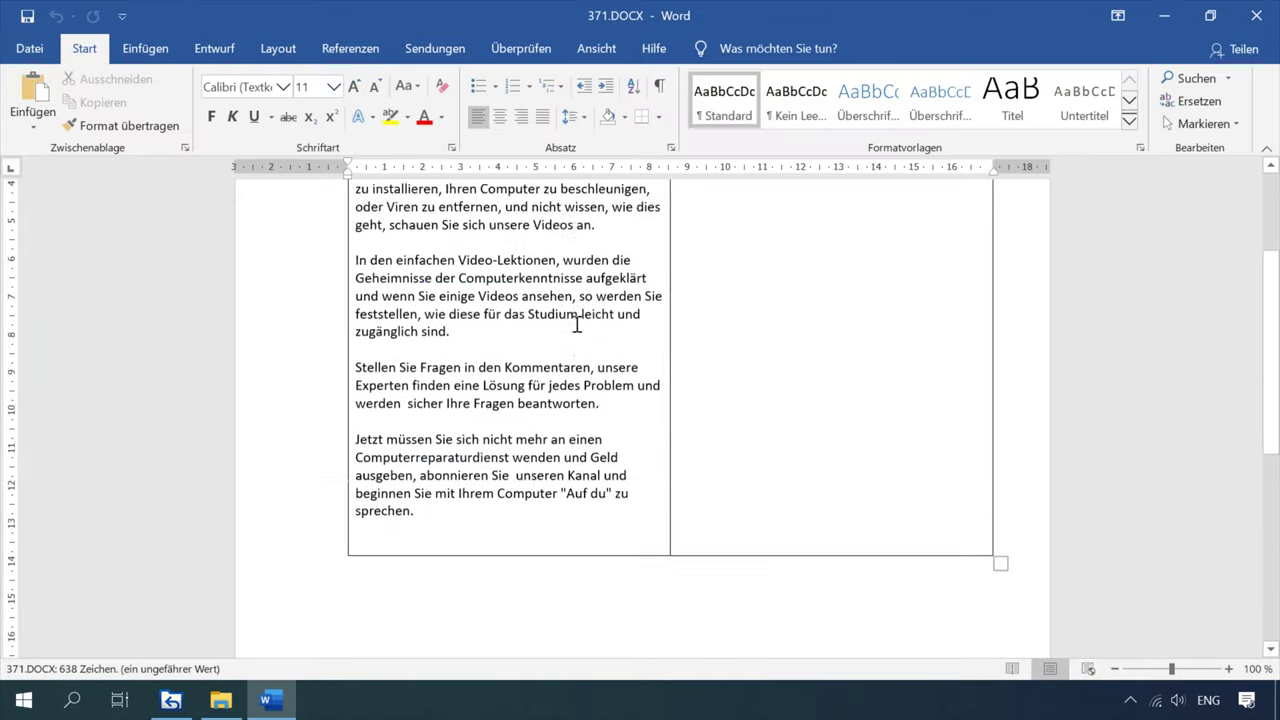
scroll(629, 309, "down", 5)
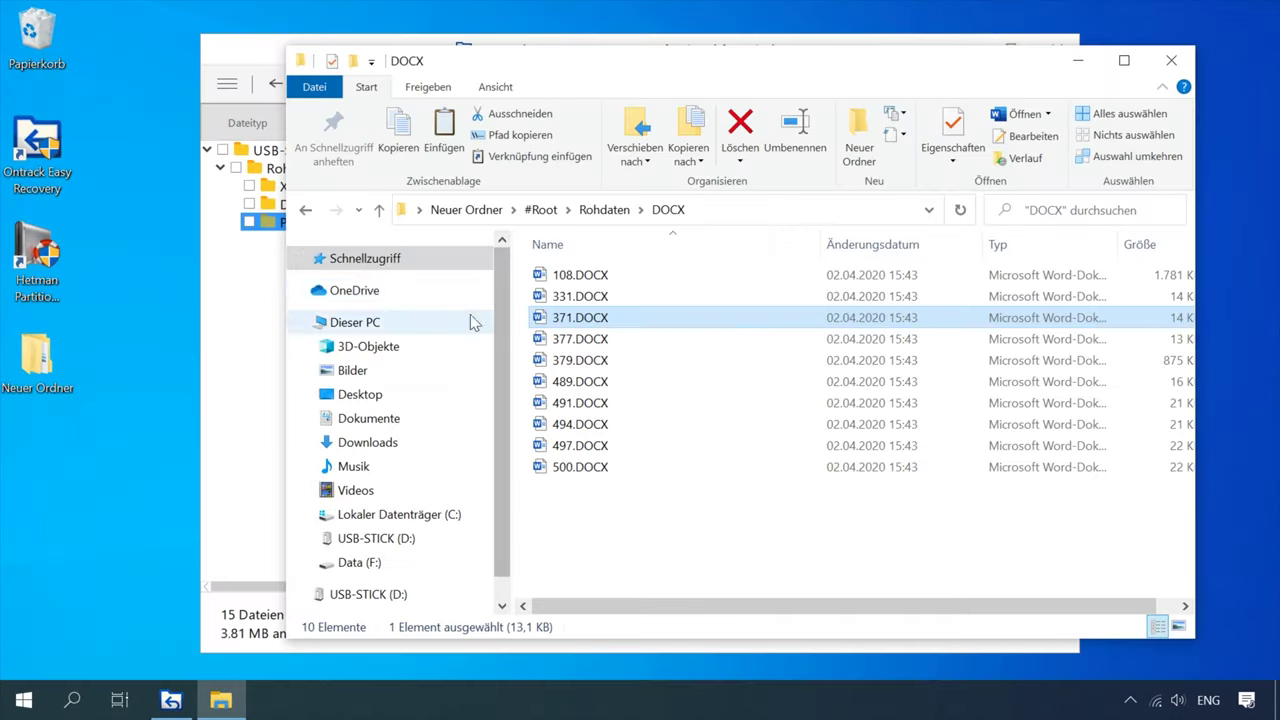
left_click(379, 209)
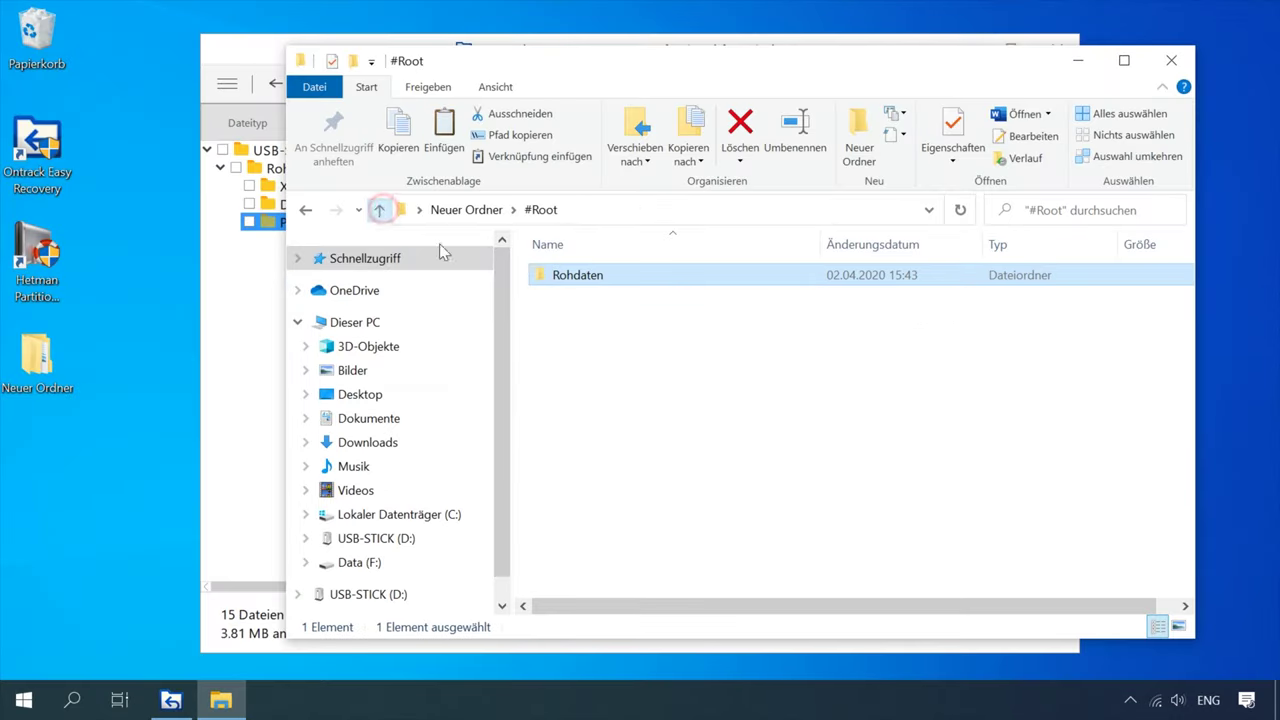
- Open the recovered Rohdaten > PDF folder and check the contents of the first PDF, about the Windows 10 computer
double_click(545, 274)
left_click(567, 296)
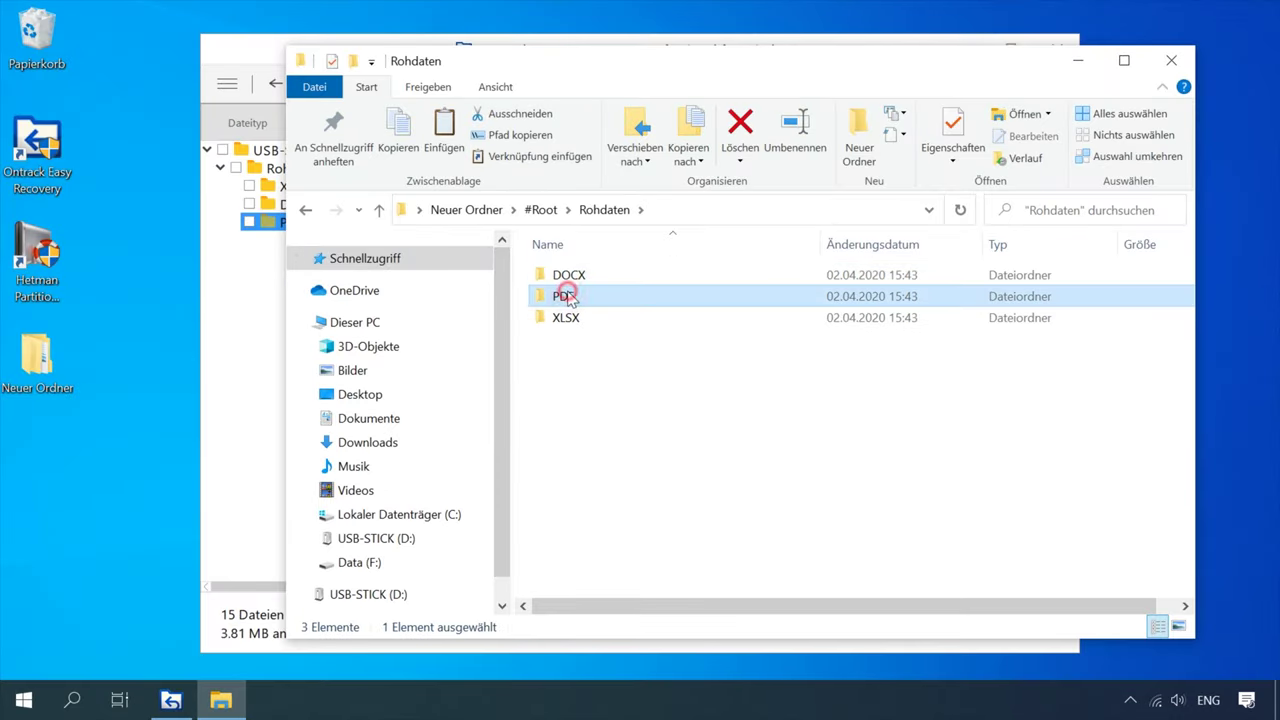
double_click(567, 296)
double_click(545, 275)
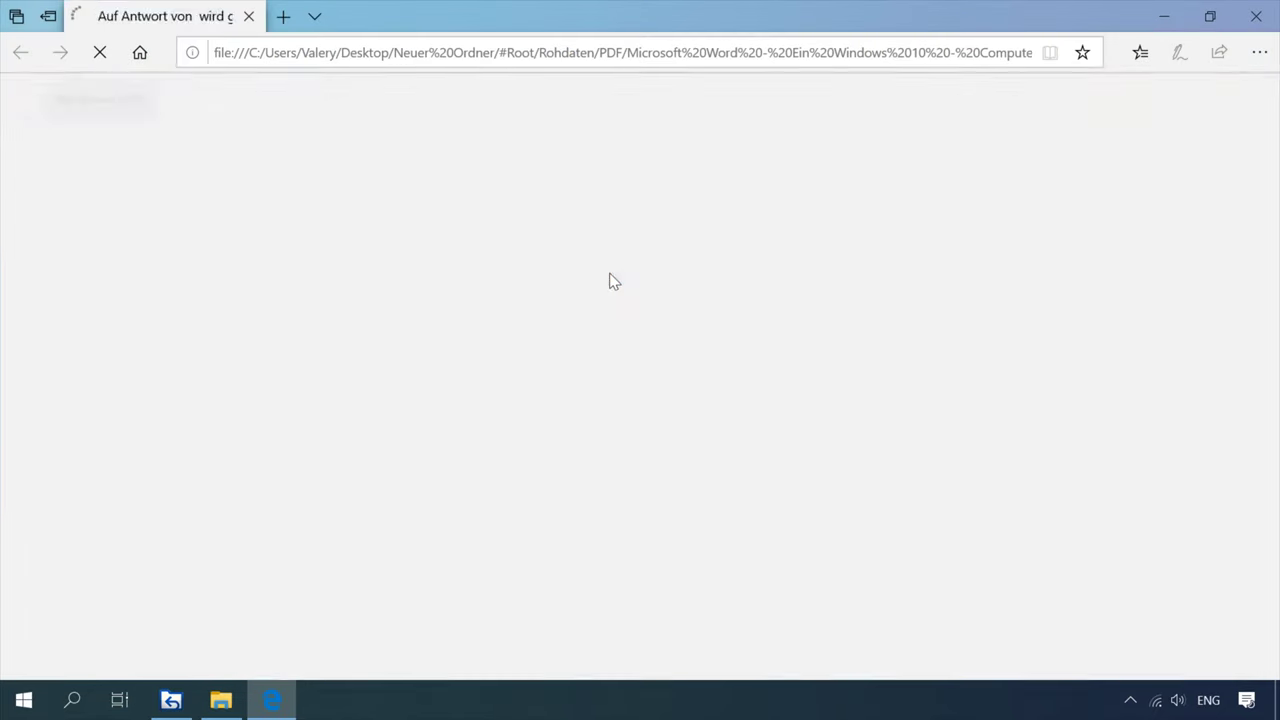
scroll(608, 280, "down", 15)
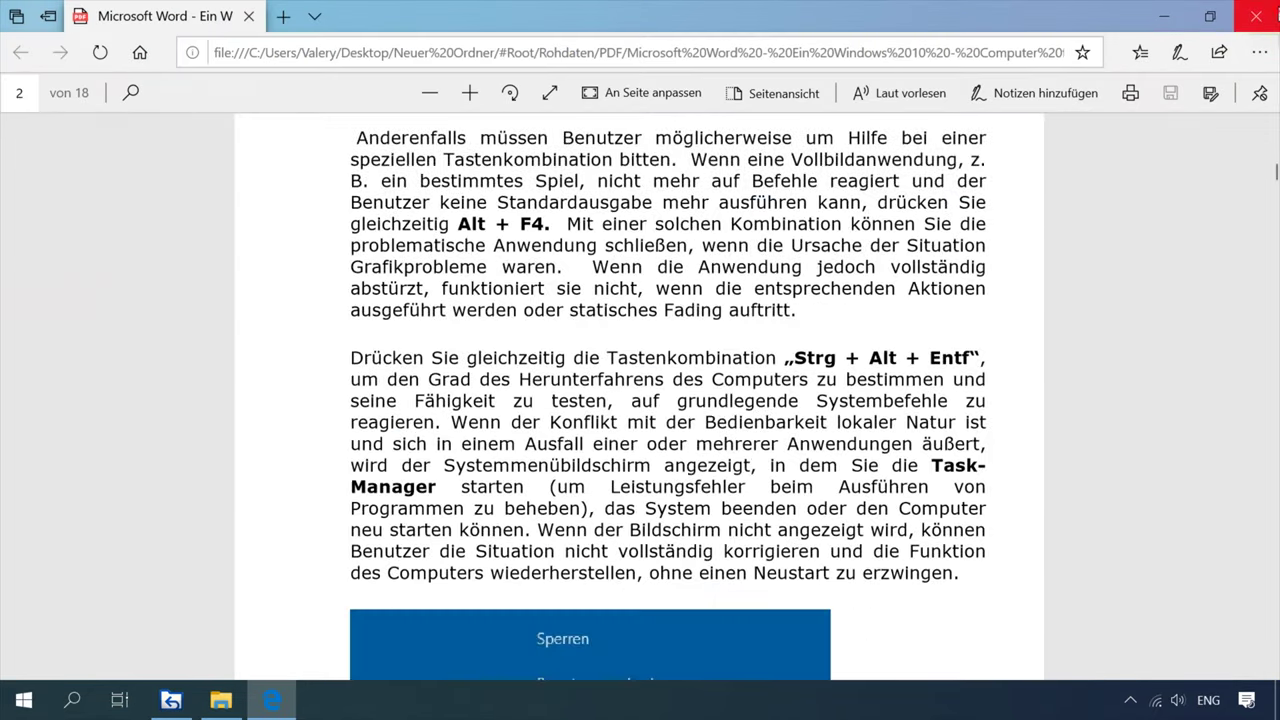
left_click(1256, 16)
- Open the second recovered PDF, about Installierung und Konfiguration, to check its contents, and close it
double_click(576, 298)
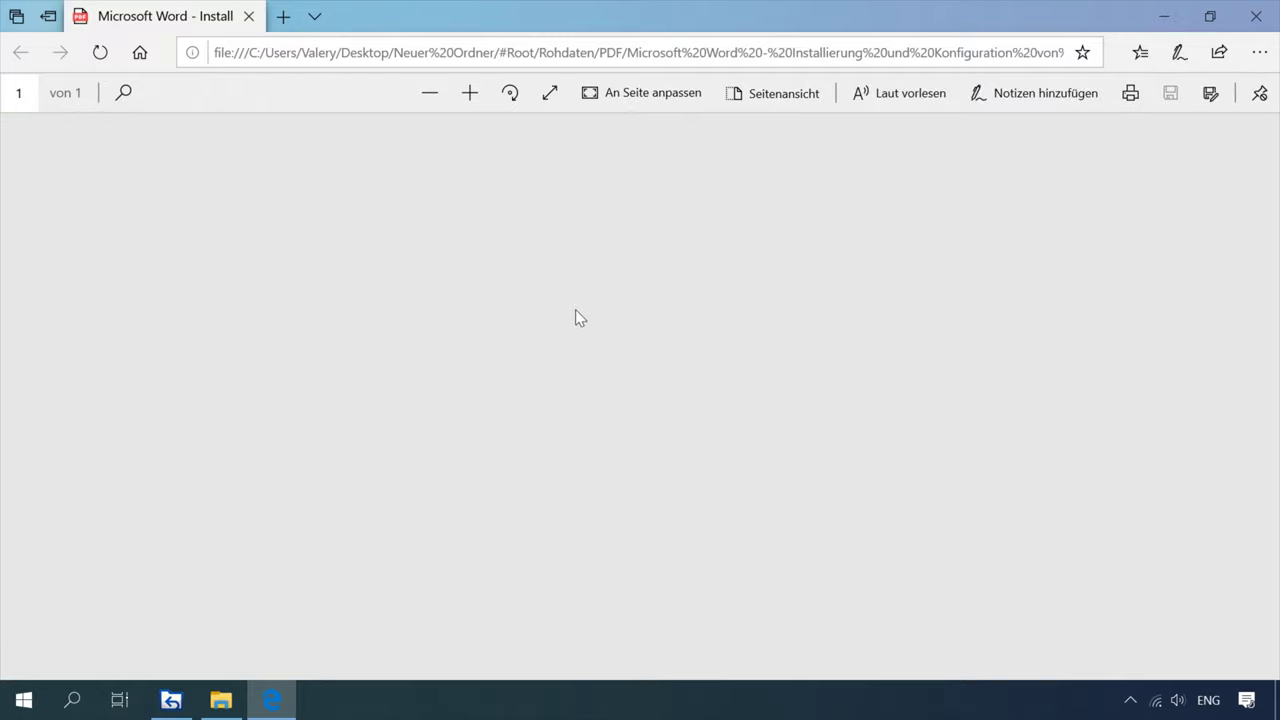
scroll(575, 318, "down", 5)
scroll(571, 323, "up", 5)
left_click(1256, 16)
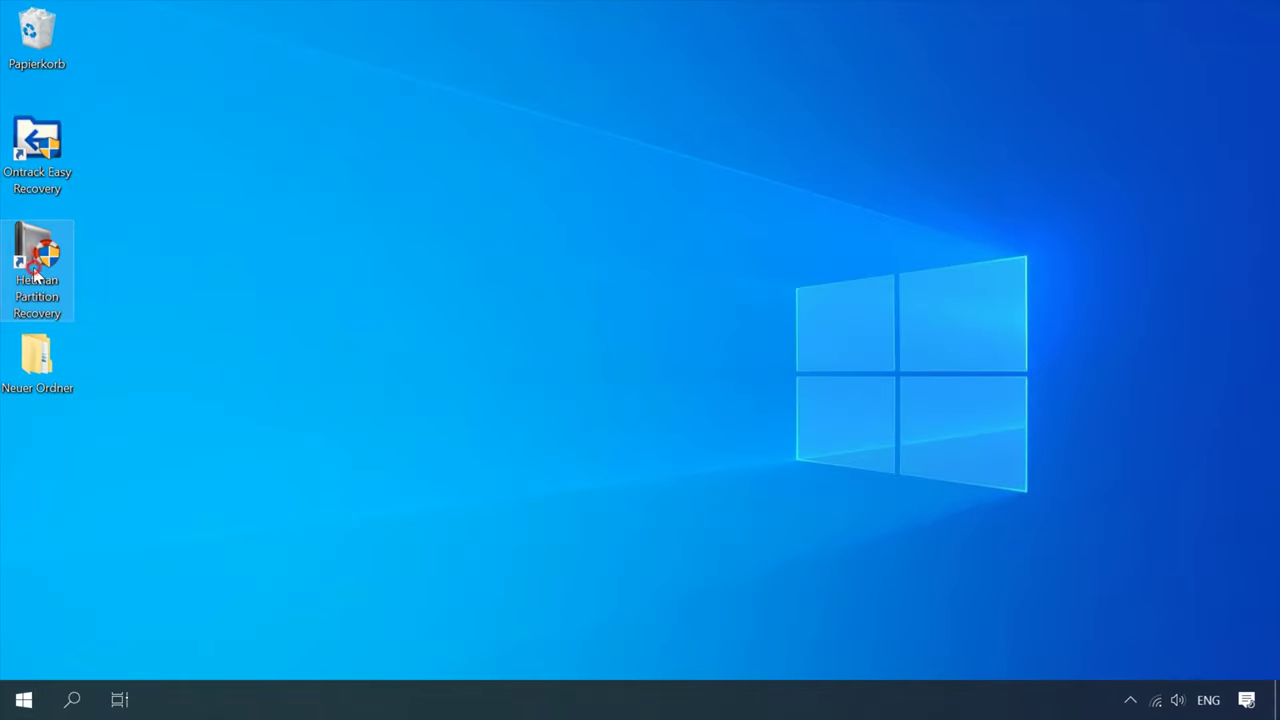
- Switch to Hetman Partition Recovery and run a Vollständige Analyse of USB-STICK (D:) covering NTFS, FAT and Tiefe Analyse
double_click(35, 265)
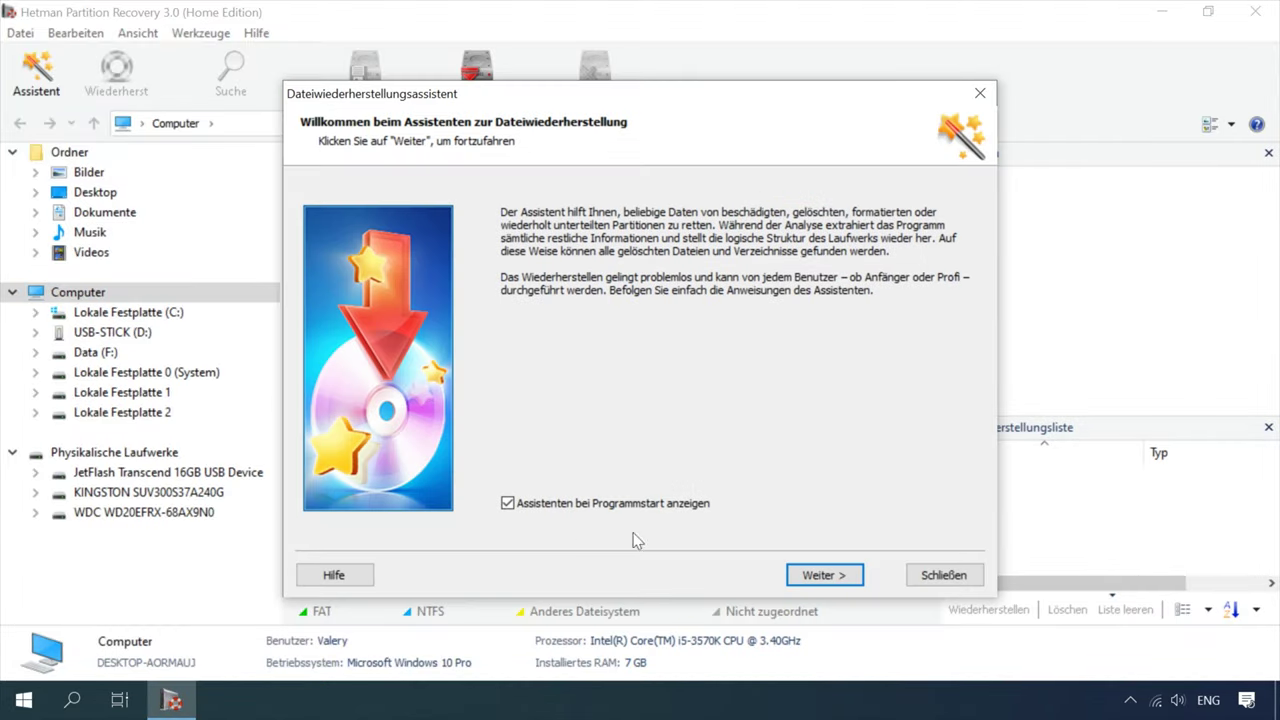
left_click(922, 569)
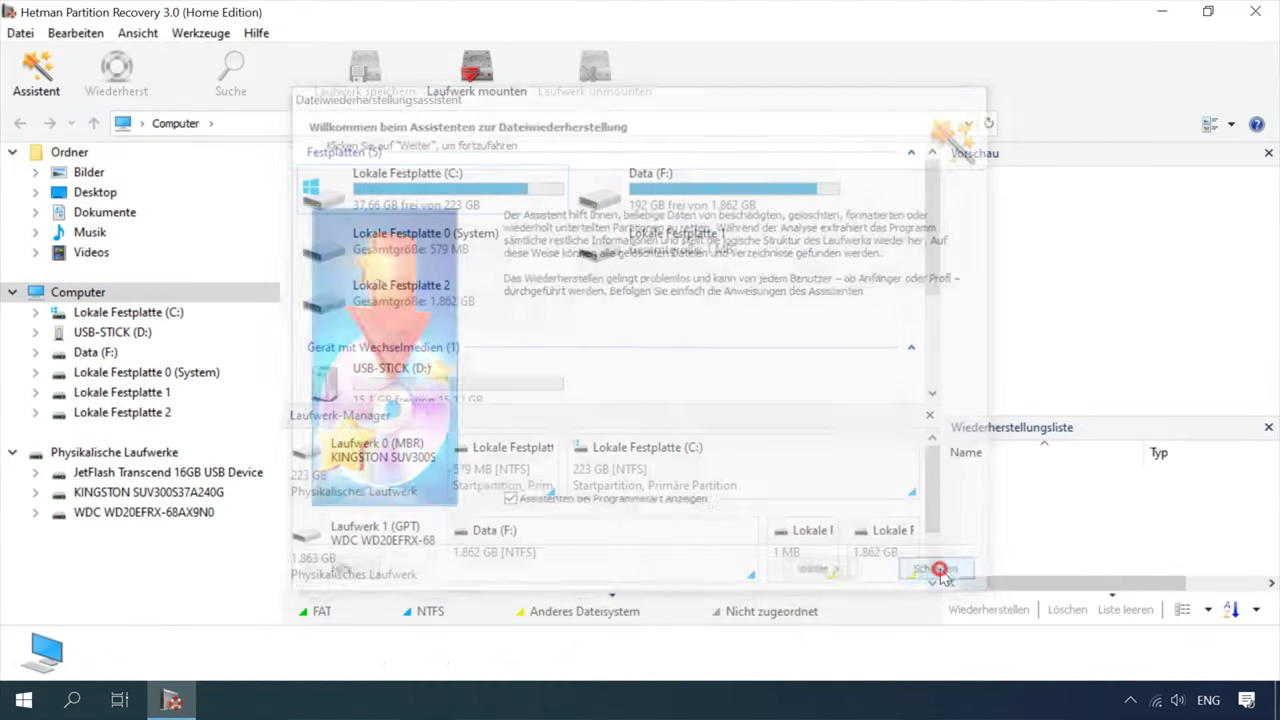
double_click(123, 338)
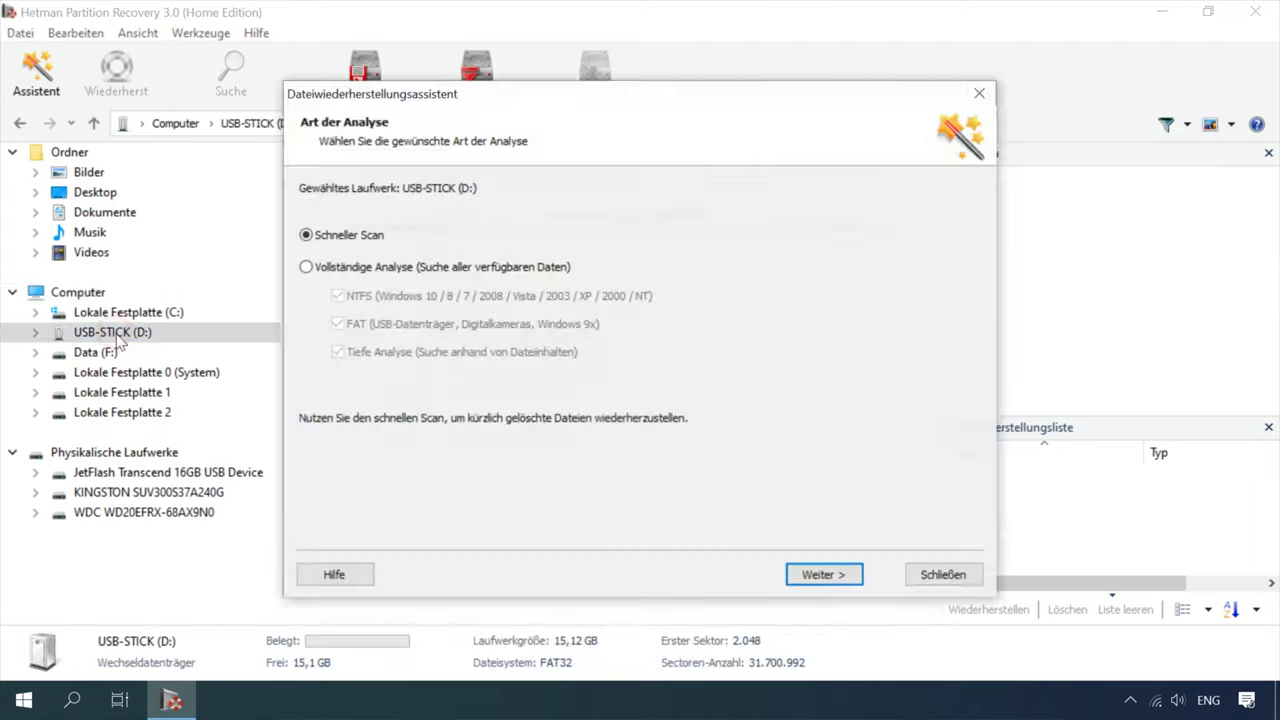
left_click(320, 268)
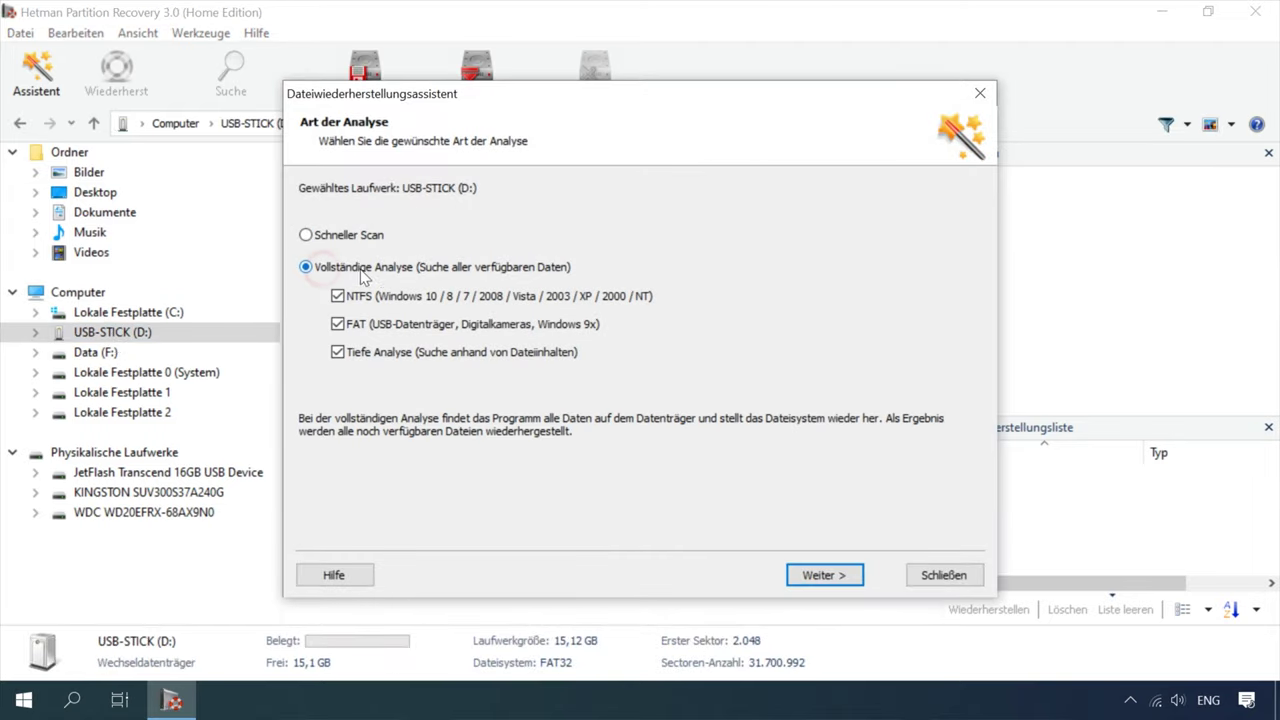
left_click(829, 574)
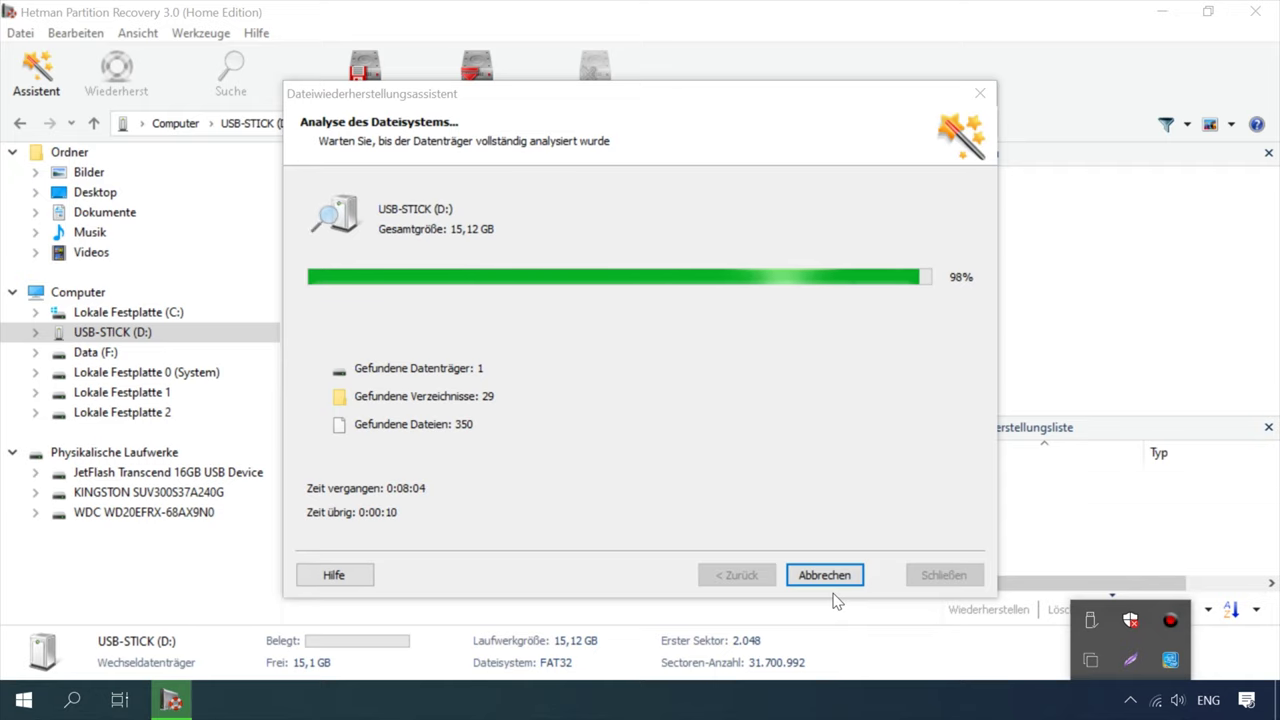
left_click(823, 574)
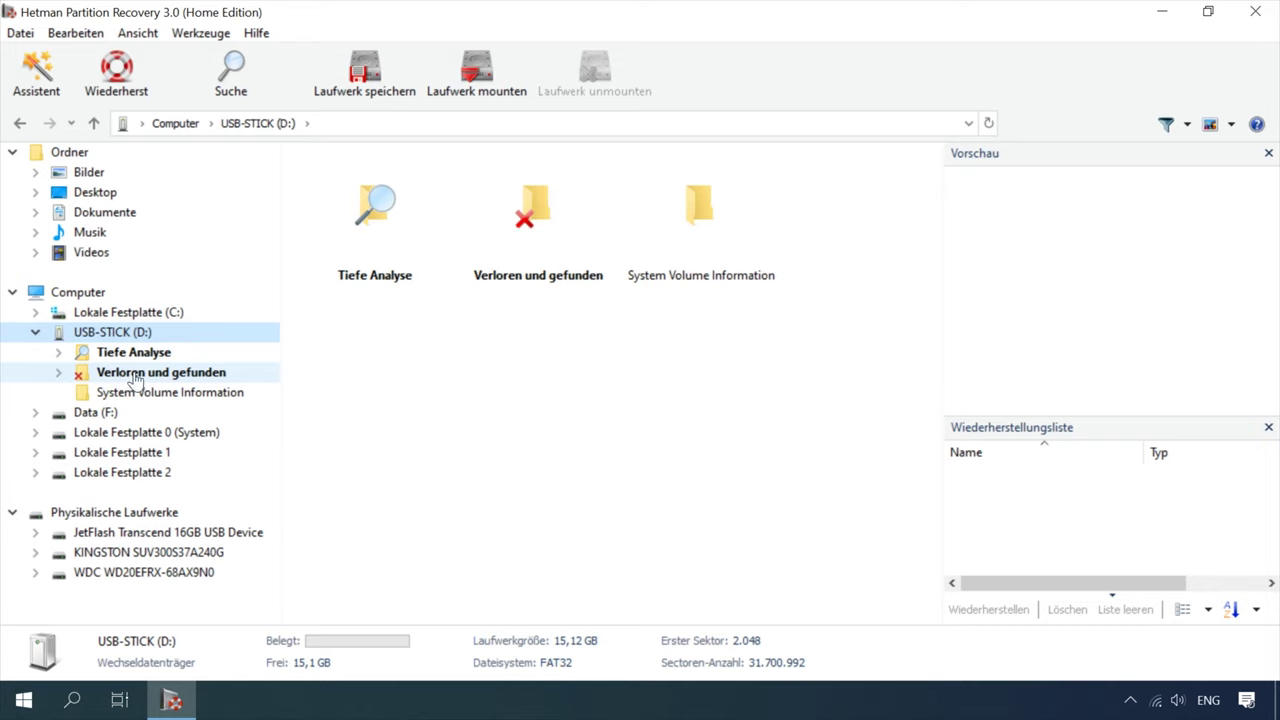
- Look through Verloren und gefunden on USB-STICK (D:), and open Microsoft Word Document (.docx) under Tiefe Analyse in a widened folder tree
left_click(59, 372)
scroll(72, 340, "up", 2)
left_click(58, 272)
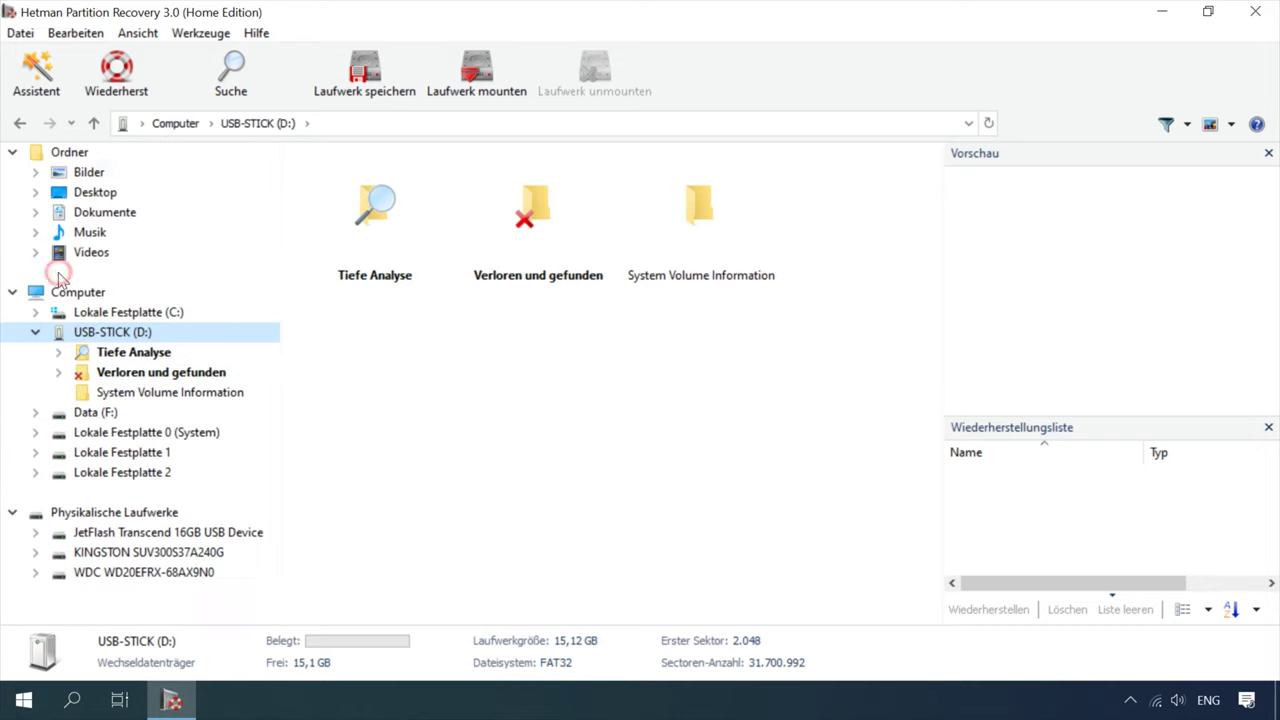
left_click(60, 353)
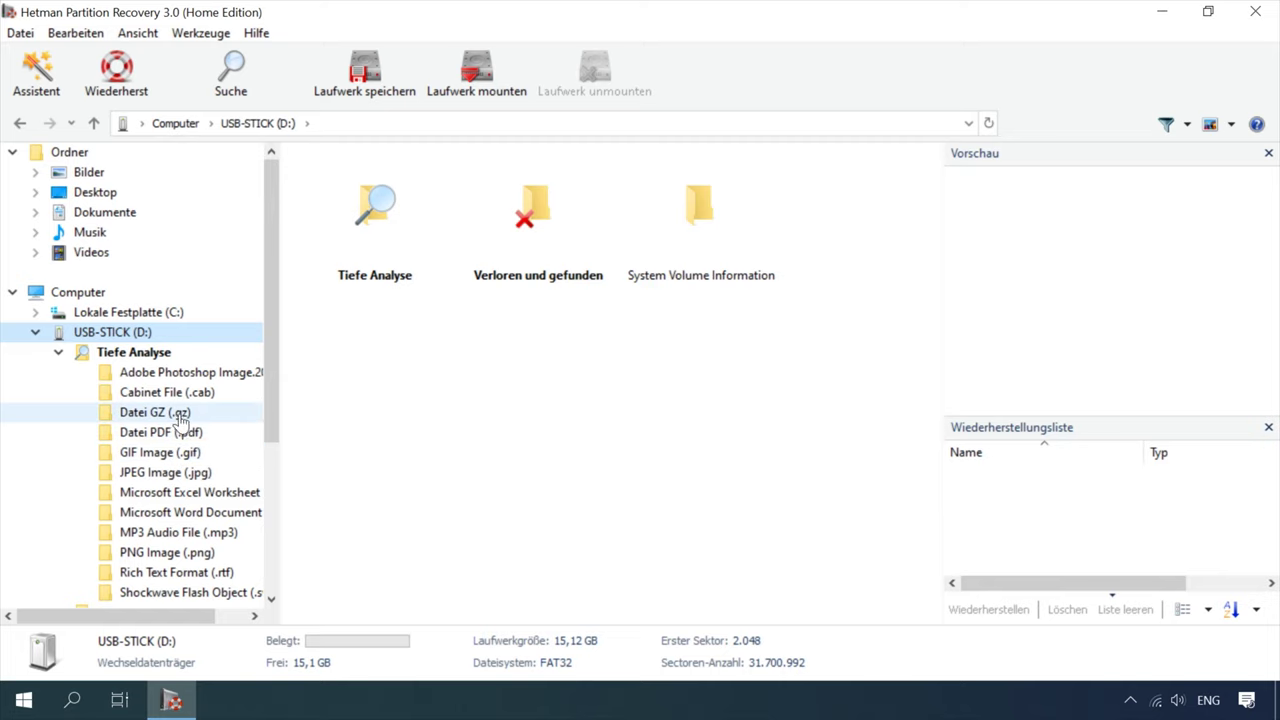
scroll(179, 428, "down", 1)
left_click_drag(282, 506, 350, 503)
left_click(218, 455)
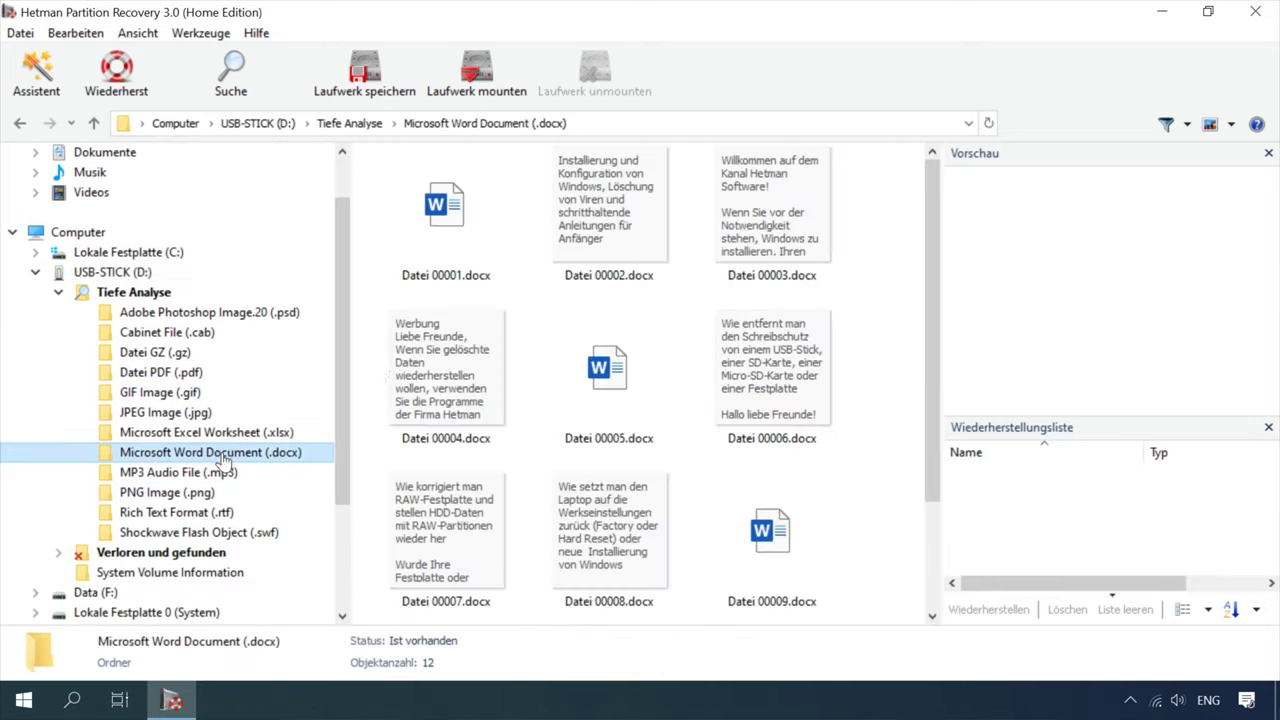
- Enlarge the preview area and preview the found Word files Datei 00002, 00003, 00006, 00008 and 00004
left_click(609, 210)
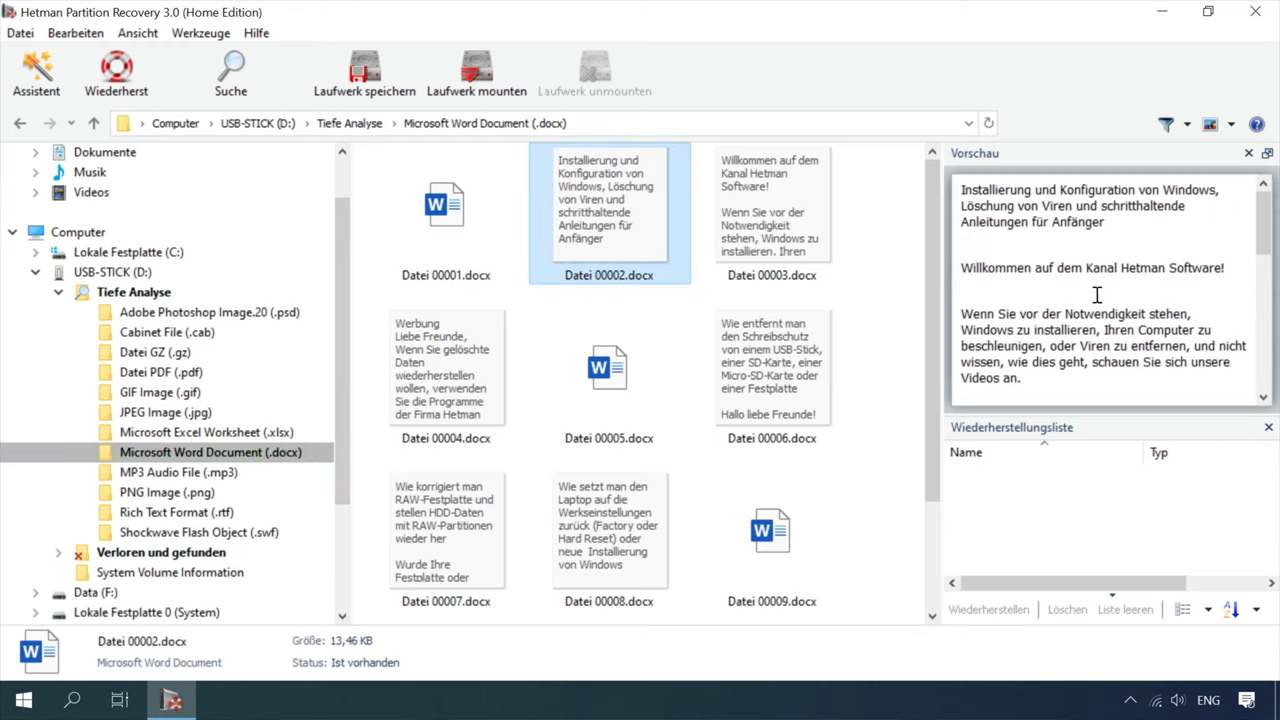
left_click_drag(1072, 413, 1072, 456)
left_click(760, 215)
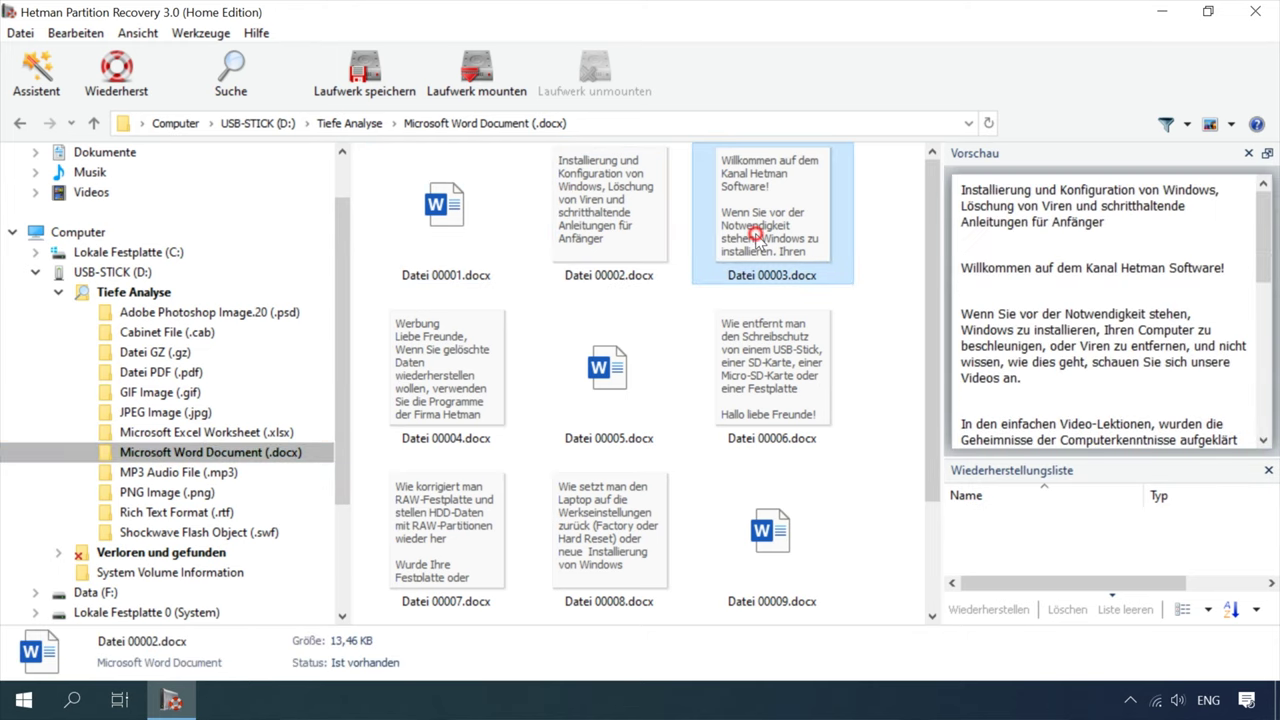
left_click(763, 370)
left_click(600, 512)
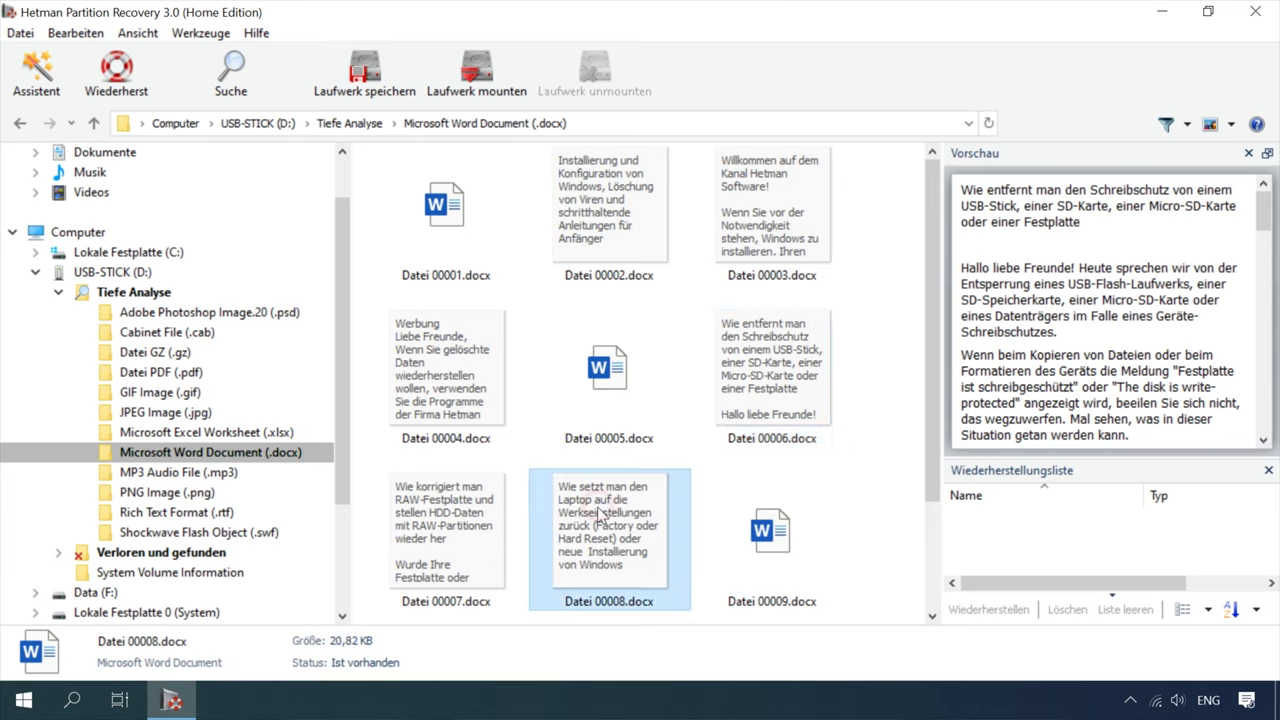
left_click(462, 398)
scroll(1170, 375, "down", 3)
scroll(752, 491, "down", 1)
scroll(754, 497, "up", 1)
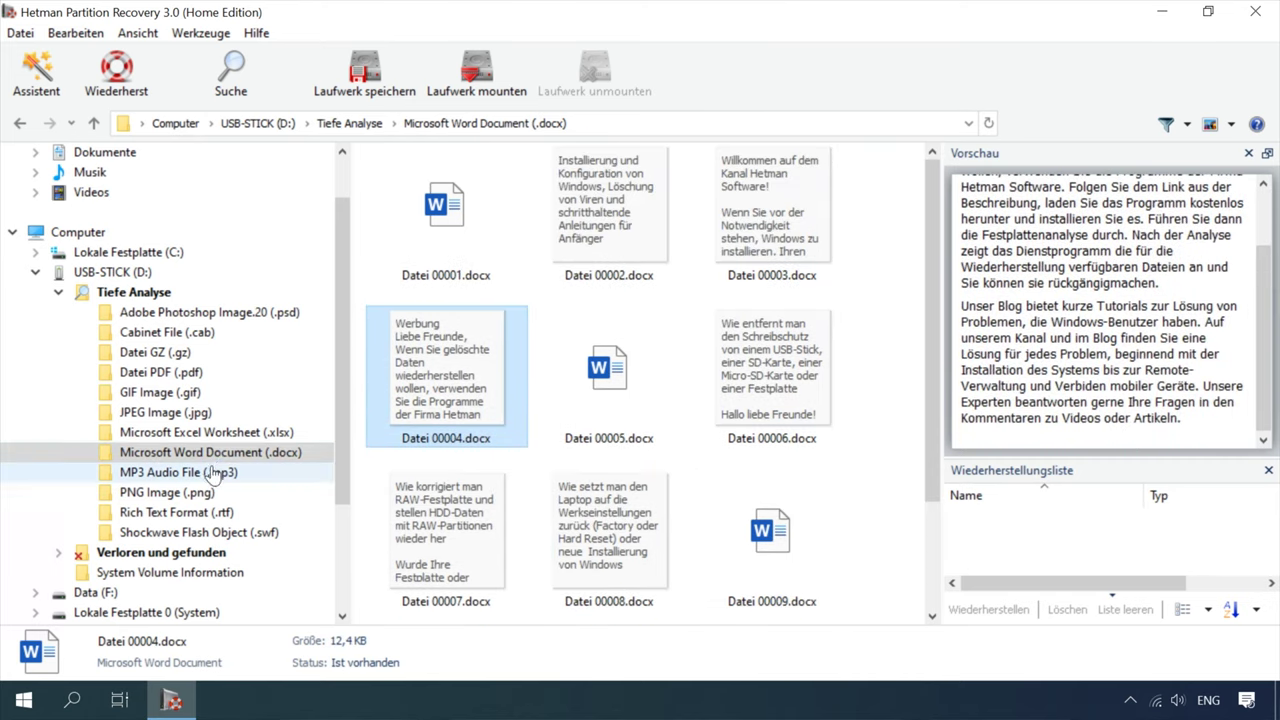
- Open the Microsoft Excel Worksheet (.xlsx) results and preview Datei 00002, 00003 and 00001
left_click(232, 432)
left_click(586, 220)
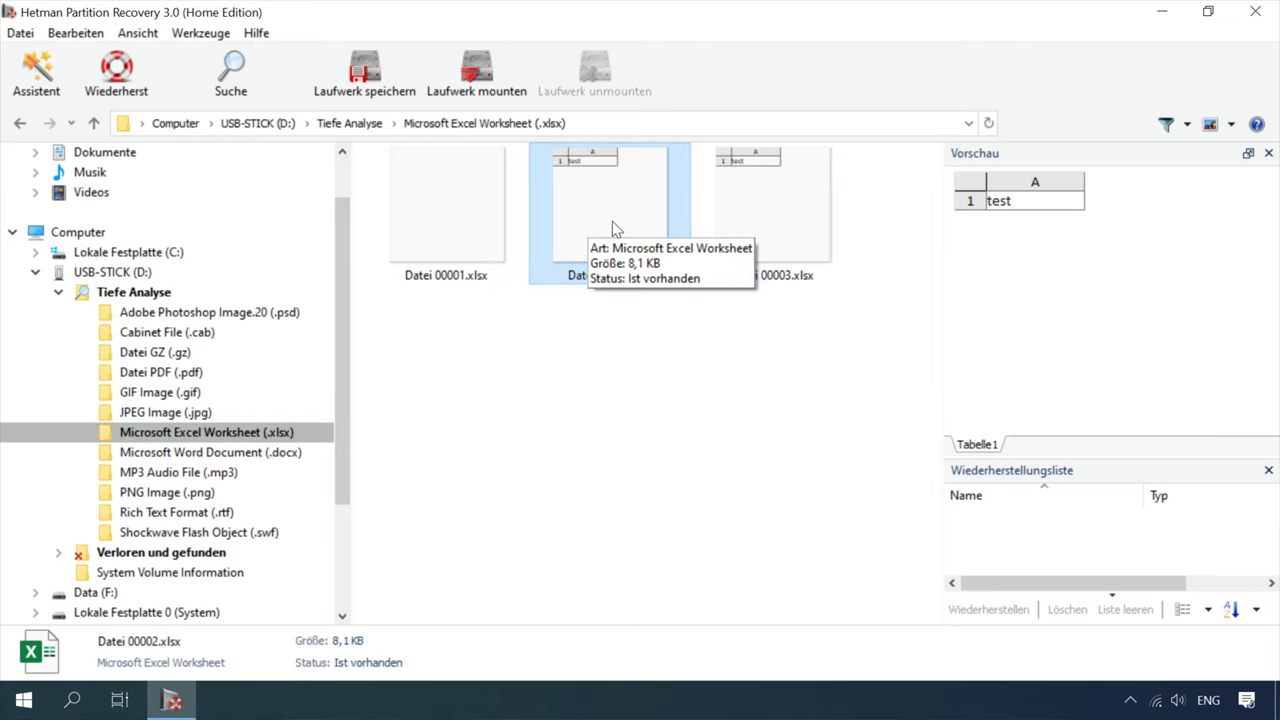
left_click(772, 212)
left_click(462, 225)
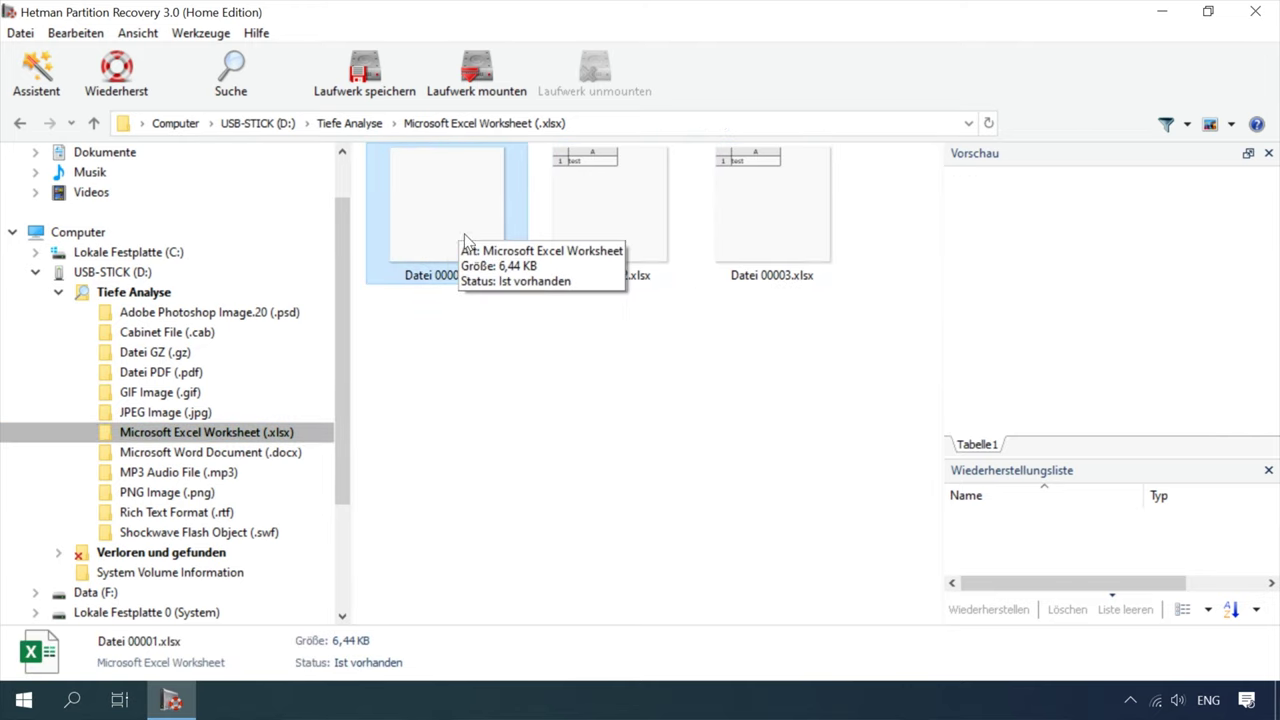
left_click(580, 209, "ctrl")
key("ctrl+r")
left_click(943, 575)
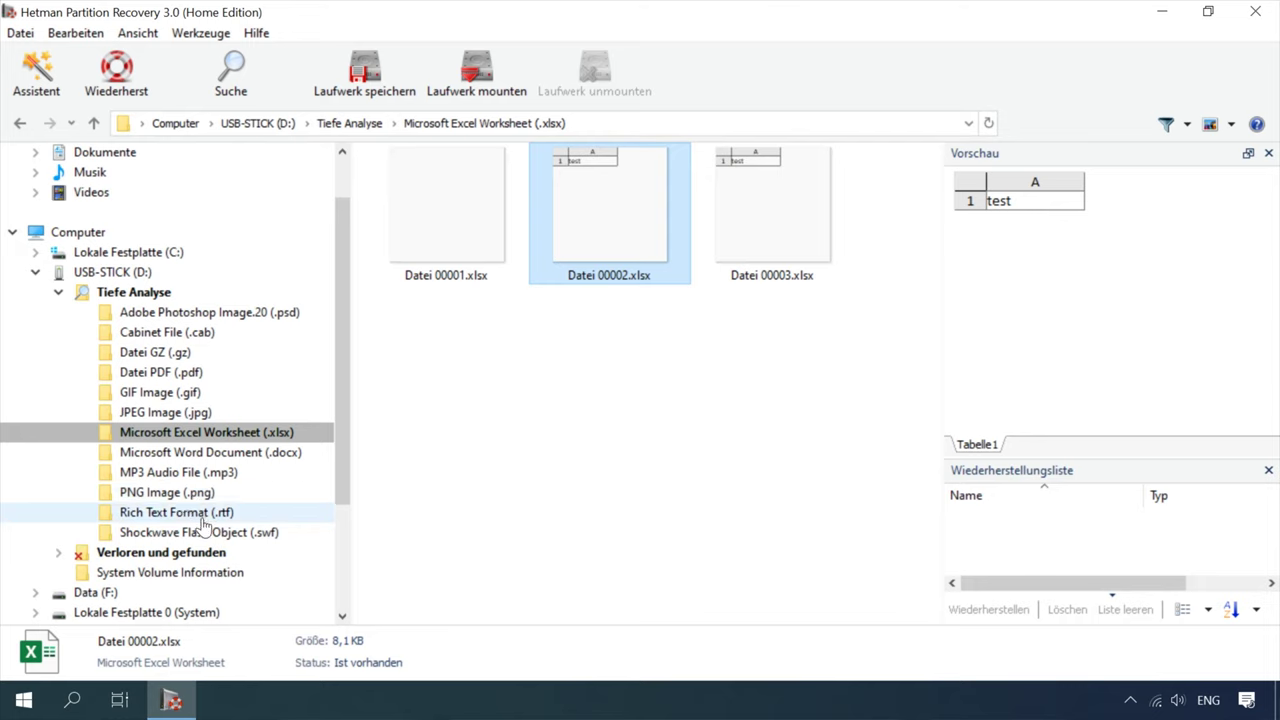
- Open the Datei PDF (.pdf) results, preview Datei 00001.pdf up to page 7, and preview Datei 00002.pdf
left_click(192, 373)
left_click(438, 280)
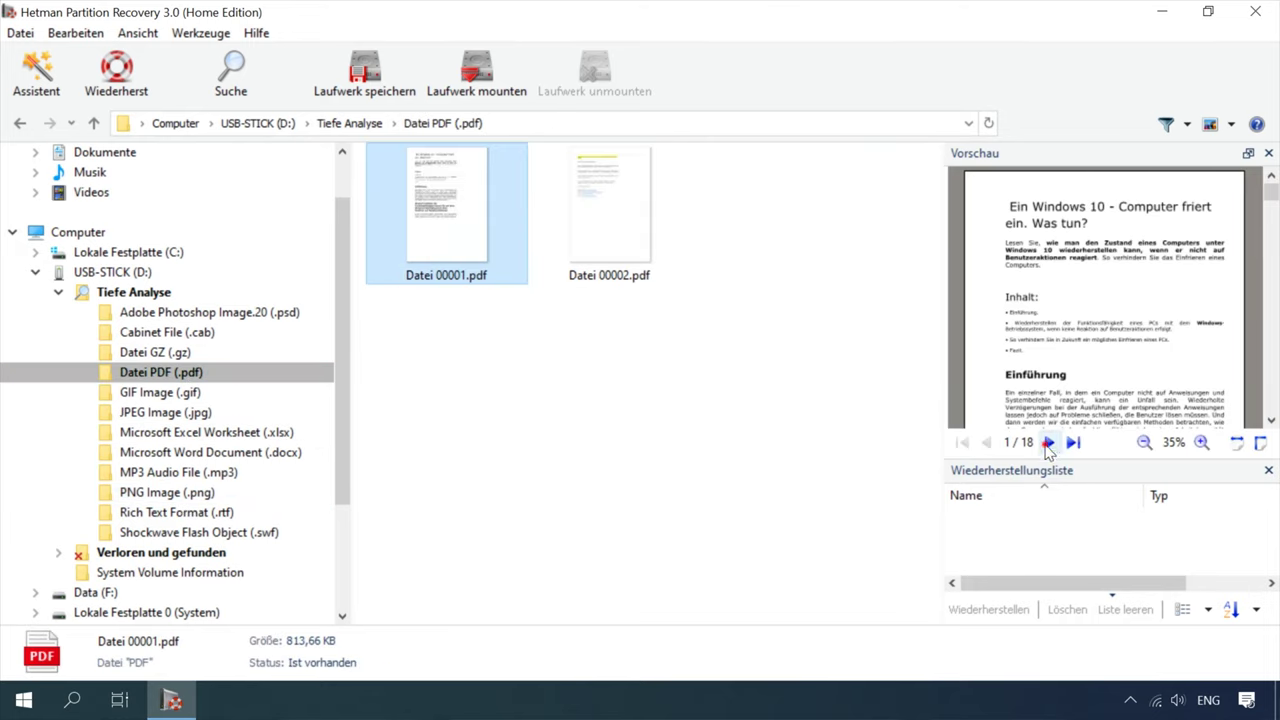
left_click(1048, 443)
left_click(1048, 443)
left_click(1048, 443)
left_click(1048, 443)
left_click(1048, 443)
left_click(1048, 443)
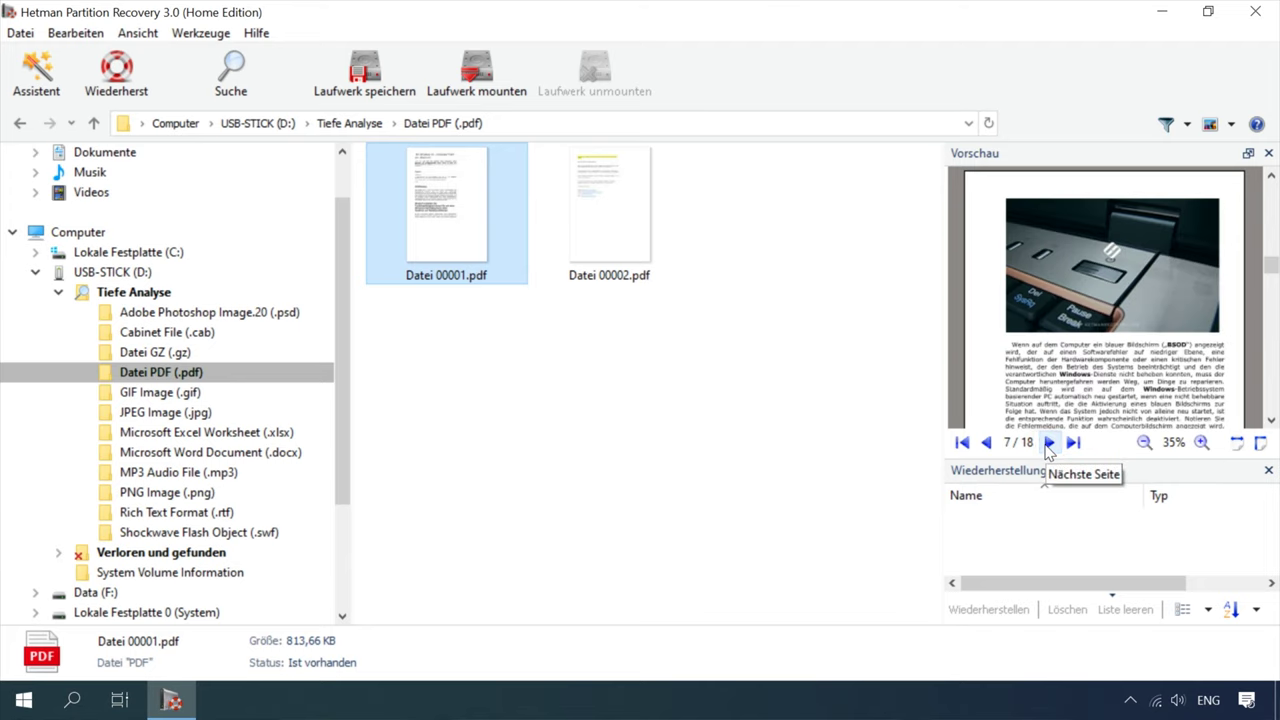
left_click(588, 214)
left_click(462, 226)
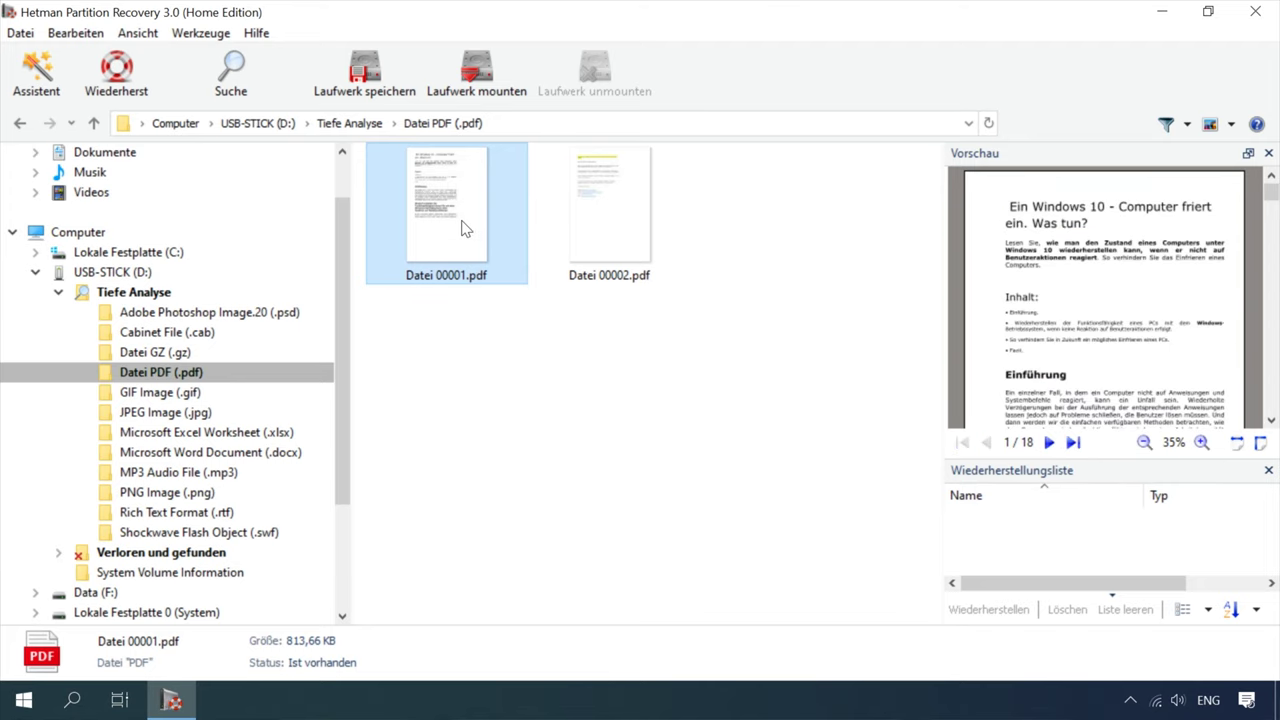
- Add both found PDF files and all three Excel worksheets to the Wiederherstellungsliste
left_click_drag(426, 306, 609, 204)
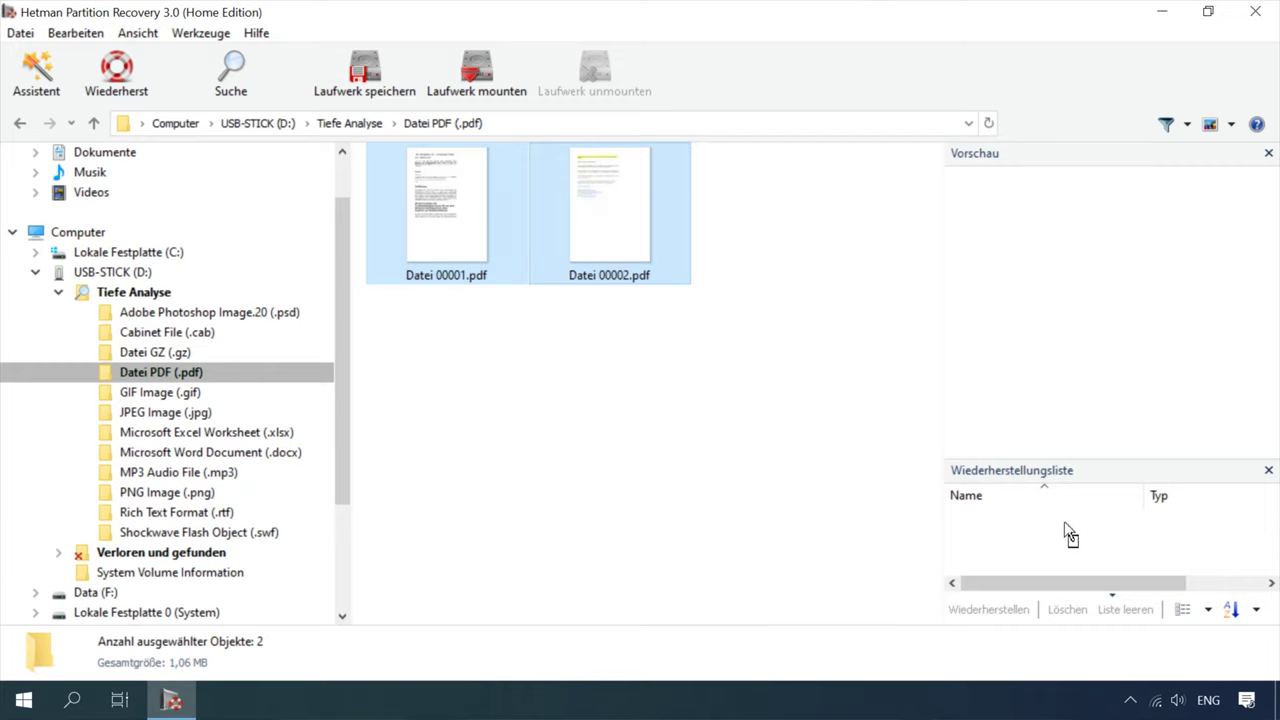
left_click_drag(1068, 535, 1068, 535)
left_click(246, 438)
left_click_drag(443, 307, 1055, 541)
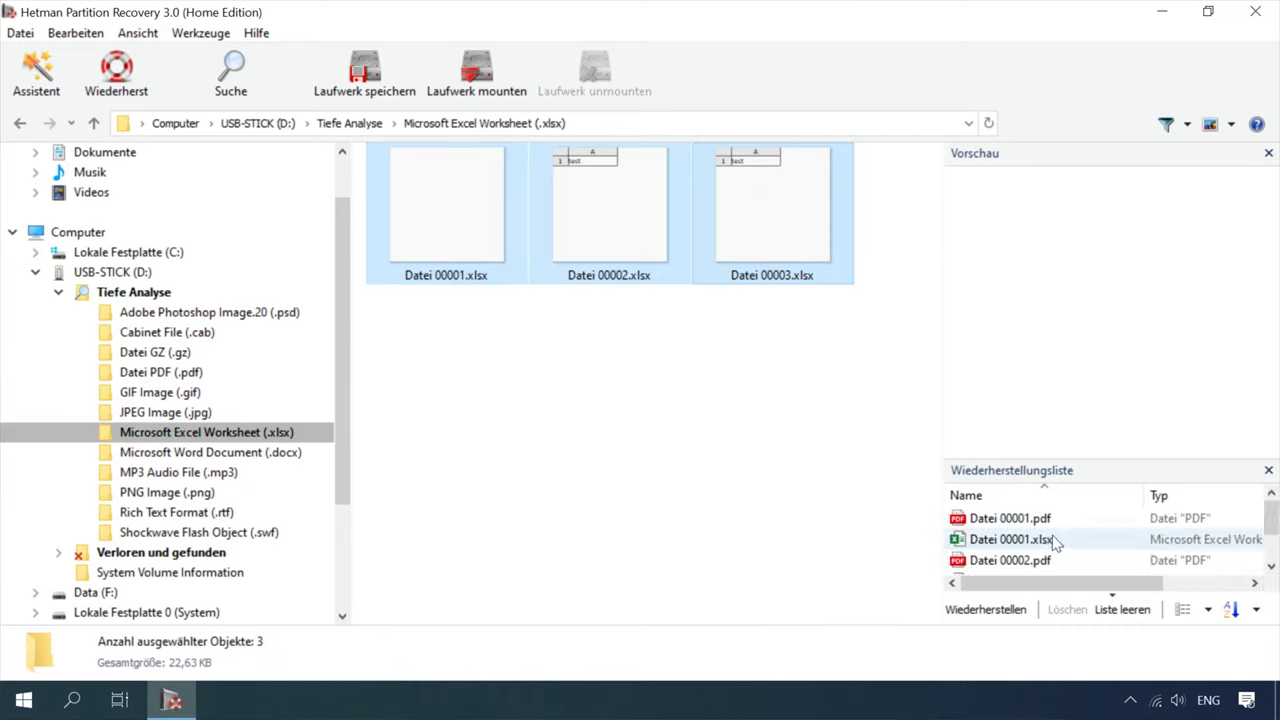
- Add all documents from the Microsoft Word Document (.docx) results to the Wiederherstellungsliste
left_click(229, 452)
left_click(460, 215)
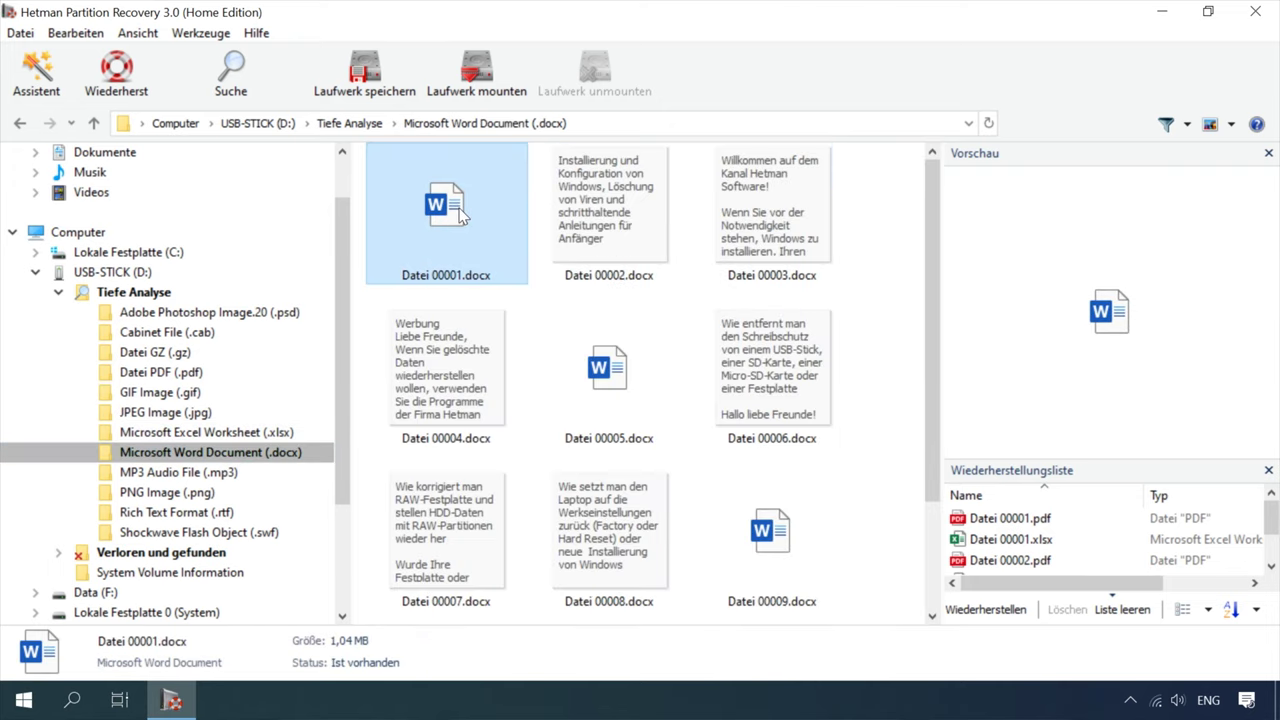
key("ctrl+a")
left_click_drag(706, 218, 1040, 556)
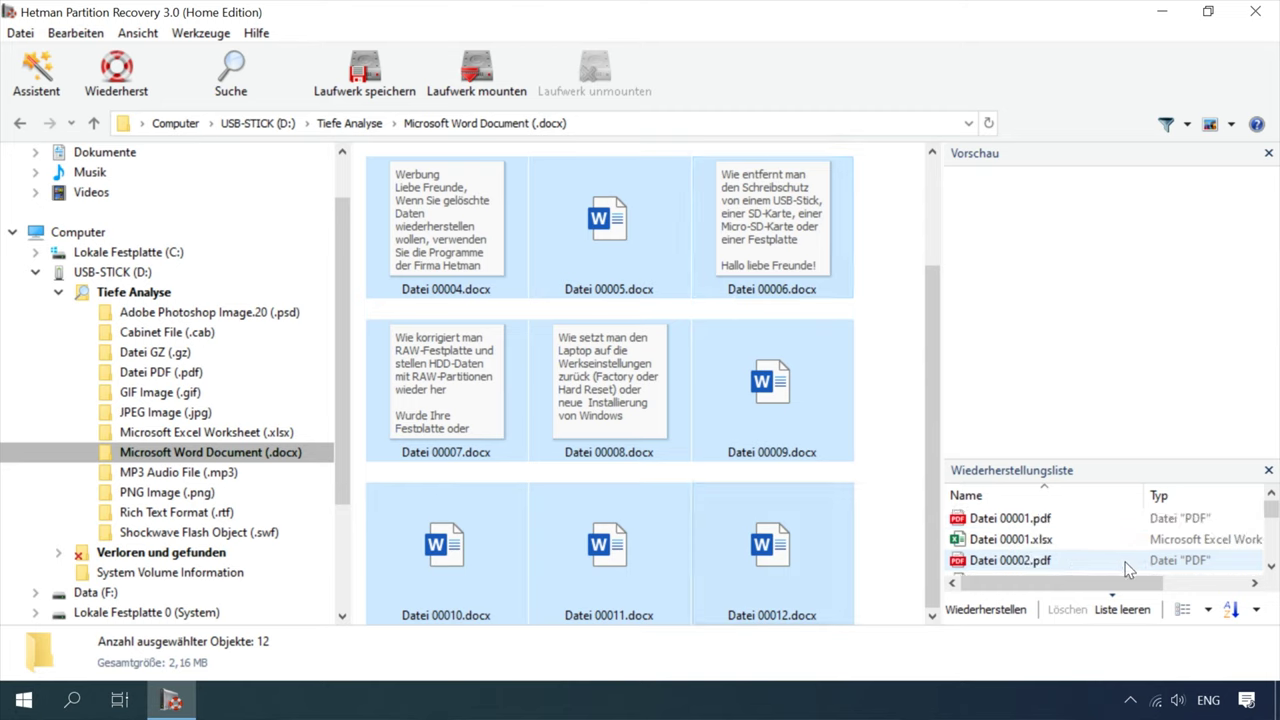
- Change the Wiederherstellungsliste view so the file names are laid out compactly in several columns
left_click(1208, 609)
left_click(1205, 614)
left_click(1204, 615)
left_click(1203, 616)
- Start recovering the listed files to the hard disk and choose a new Desktop folder named hetman as the destination
left_click(990, 610)
left_click(838, 576)
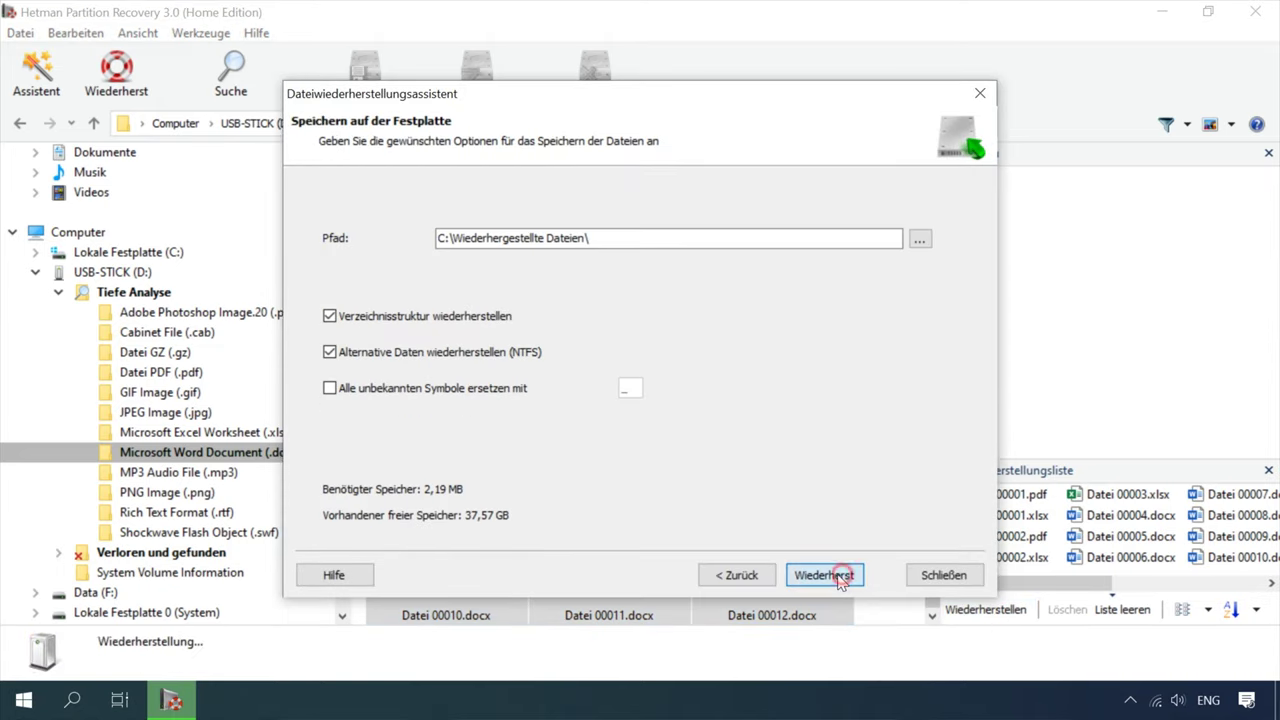
left_click(920, 240)
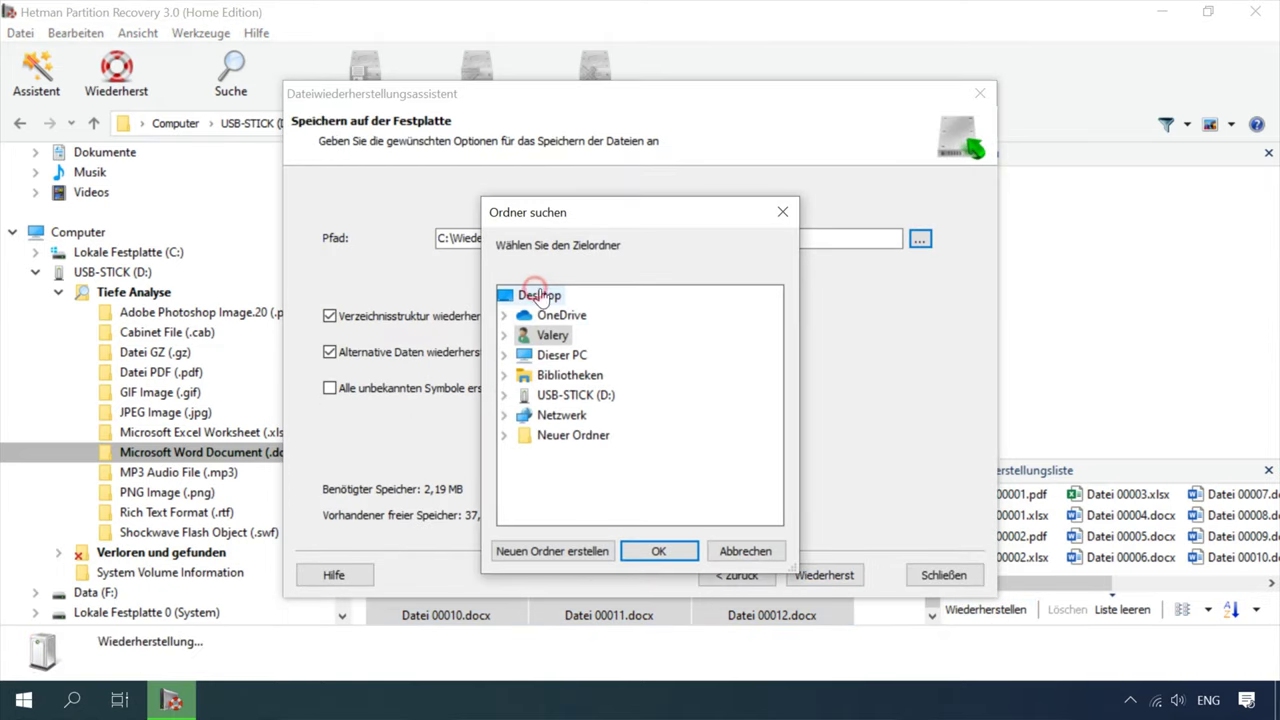
left_click(560, 551)
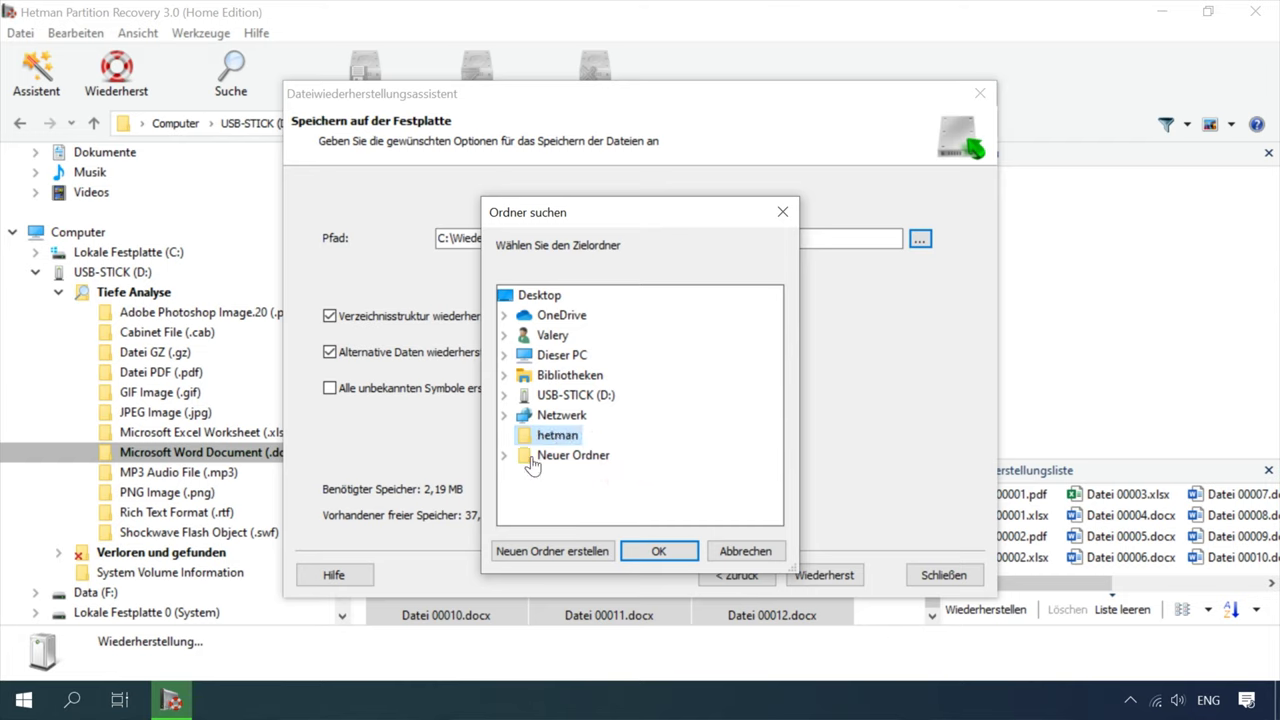
left_click(659, 552)
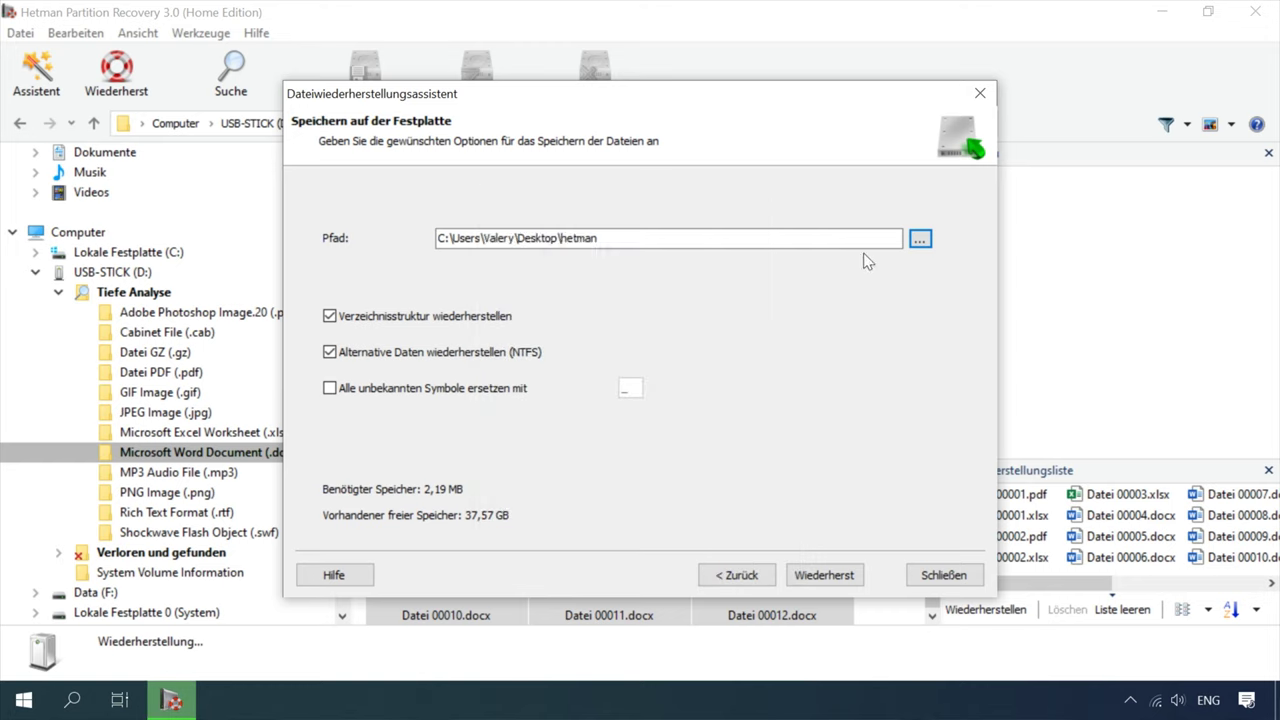
- Restore the listed files to the chosen destination and finish the recovery wizard
left_click(812, 575)
left_click(810, 573)
left_click(697, 416)
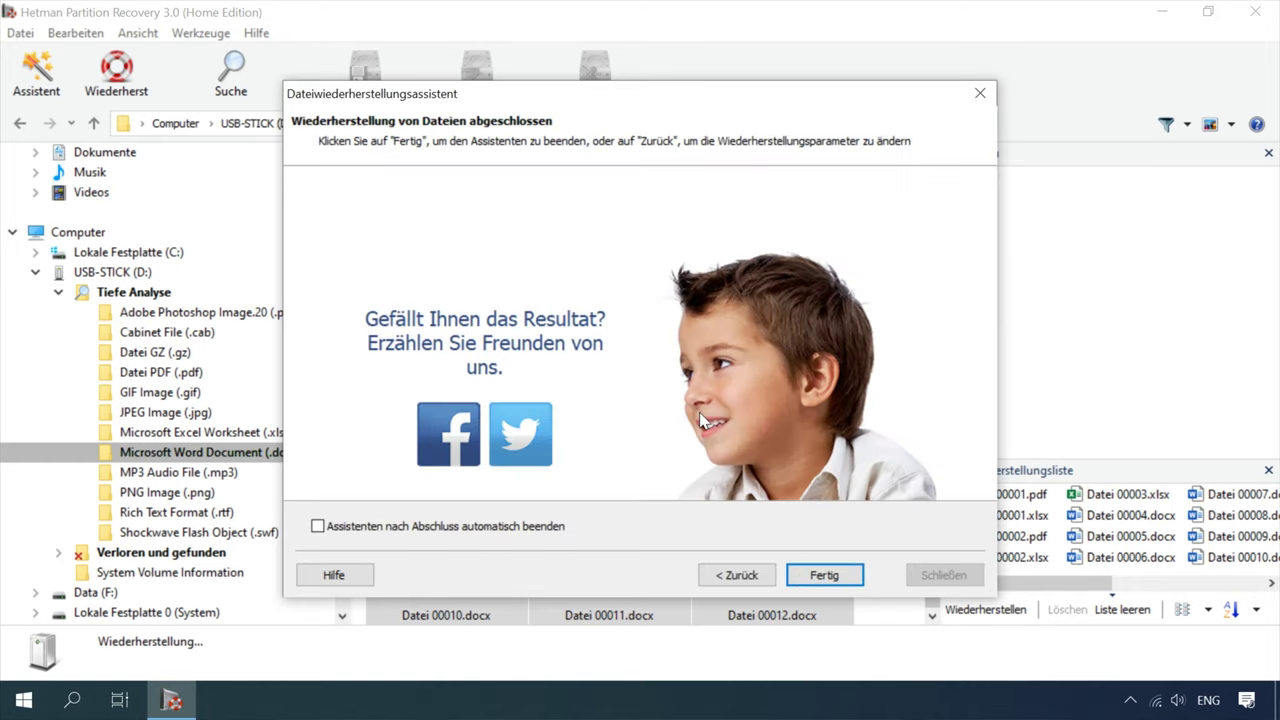
left_click(810, 574)
- Open the recovered files folder hetman on the desktop and check the Word documents Datei 00004.docx and Datei 00006.docx, closing them again
left_click(1162, 12)
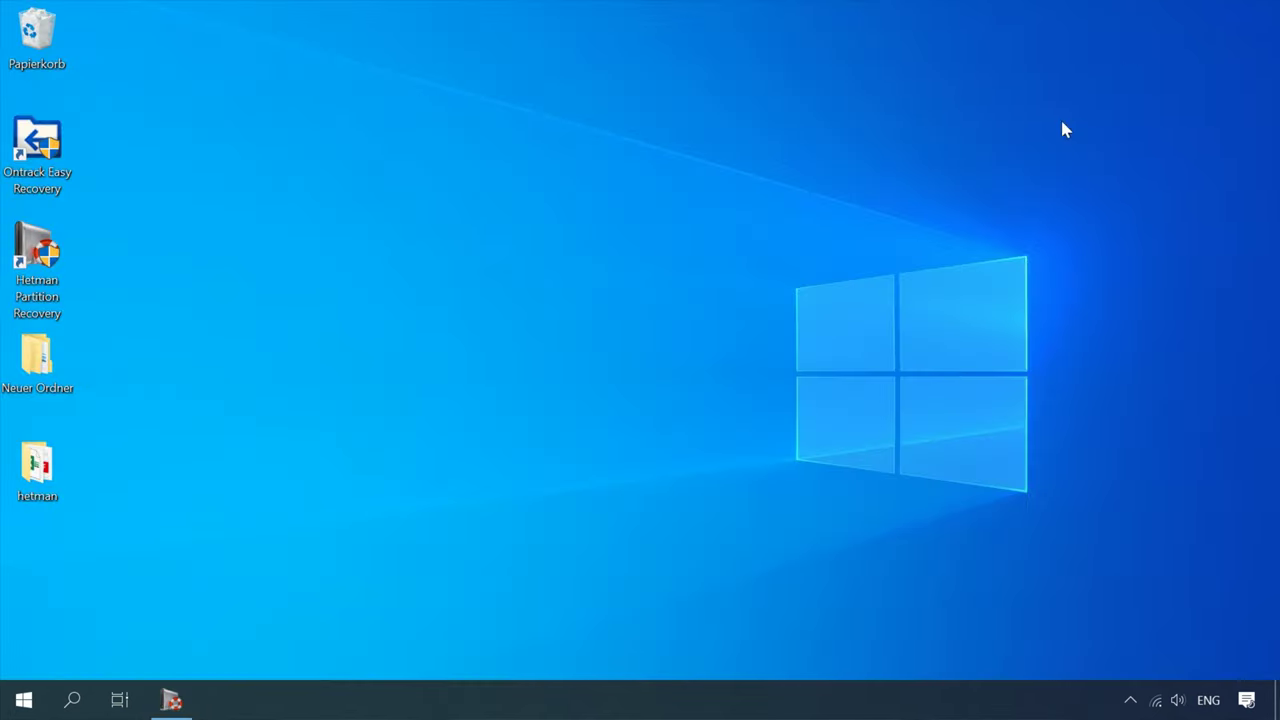
double_click(38, 468)
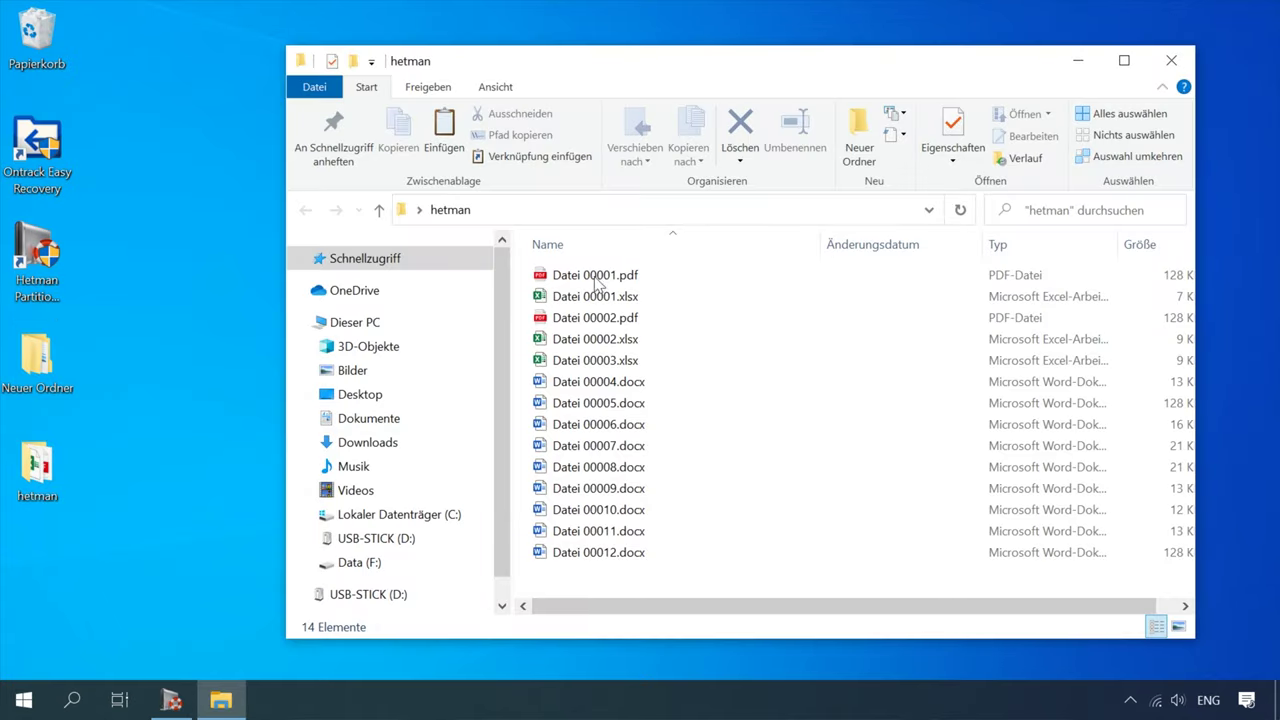
left_click(575, 383)
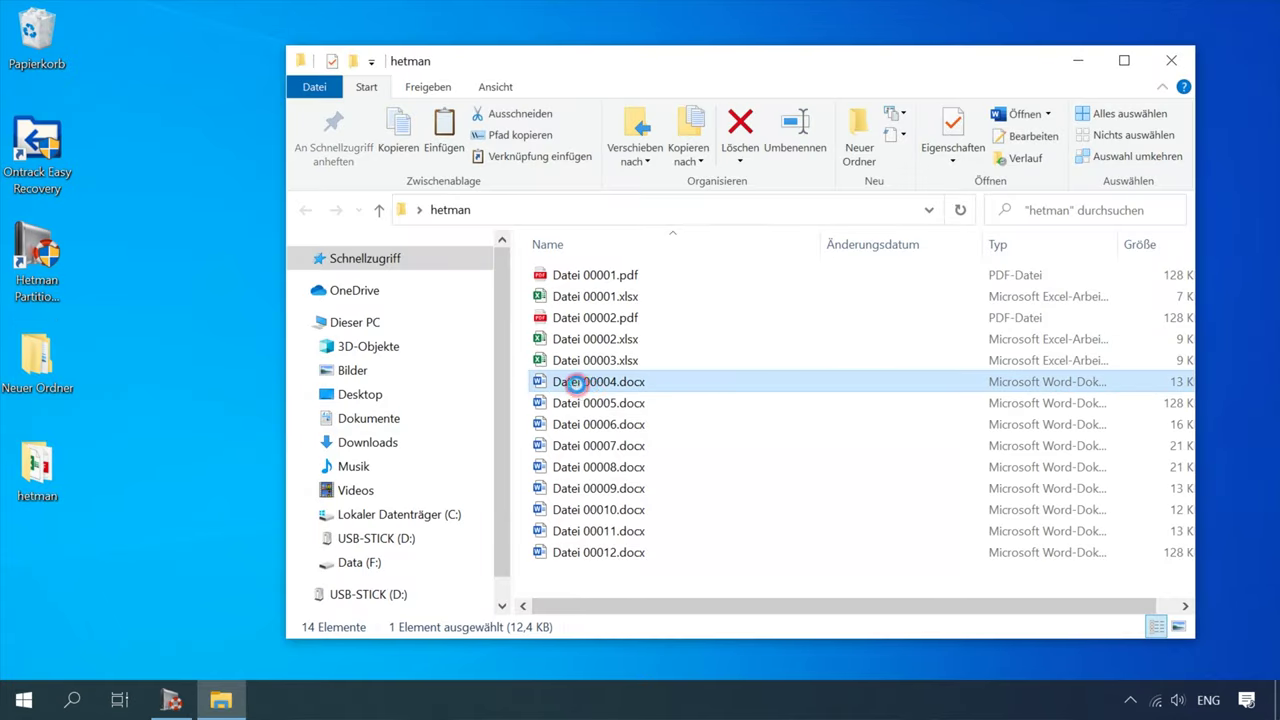
double_click(575, 382)
double_click(572, 418)
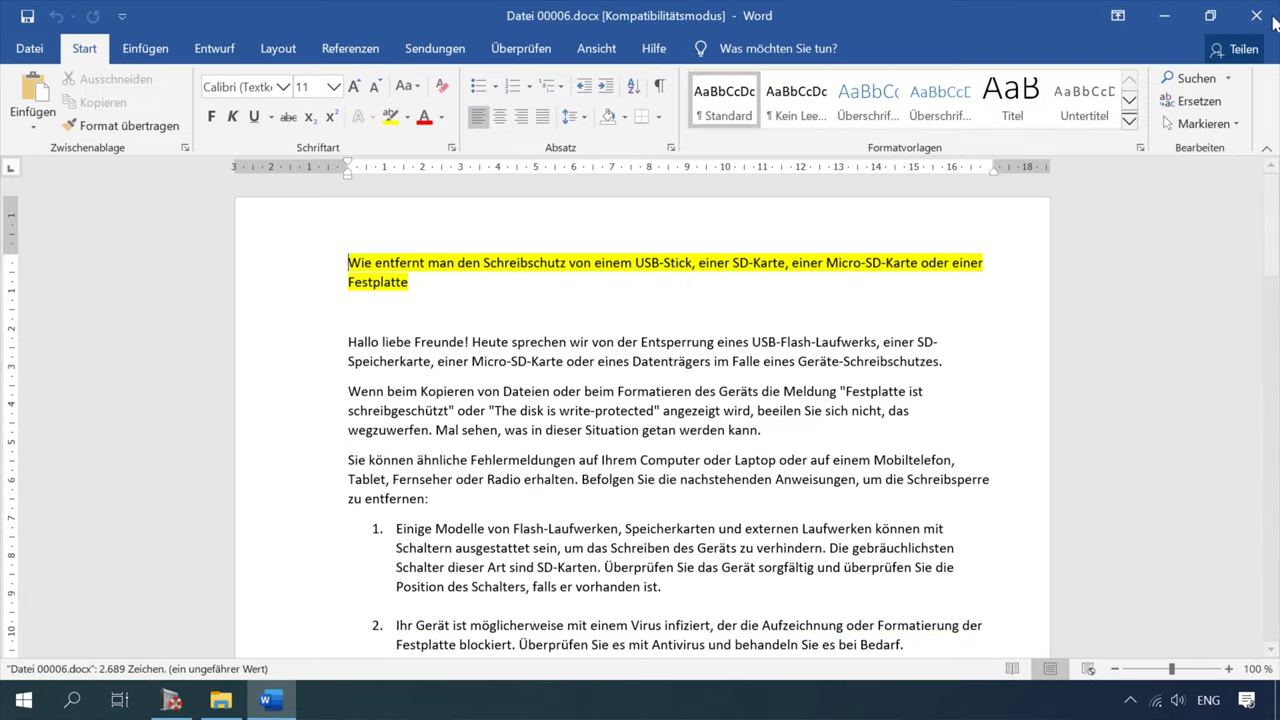
left_click(1274, 21)
- Check the recovered Word document Datei 00008.docx and the Excel workbook Datei 00002.xlsx by opening and closing each one
left_click(595, 446)
left_click(594, 467)
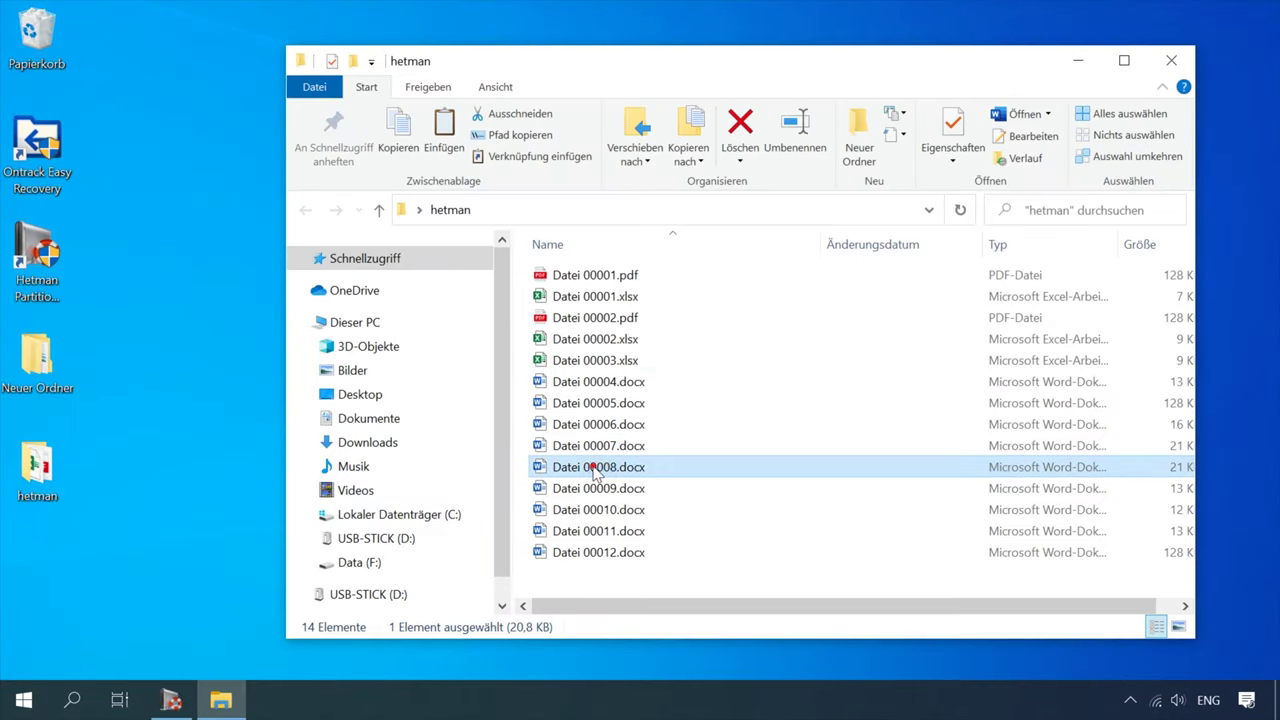
double_click(594, 470)
left_click(1265, 27)
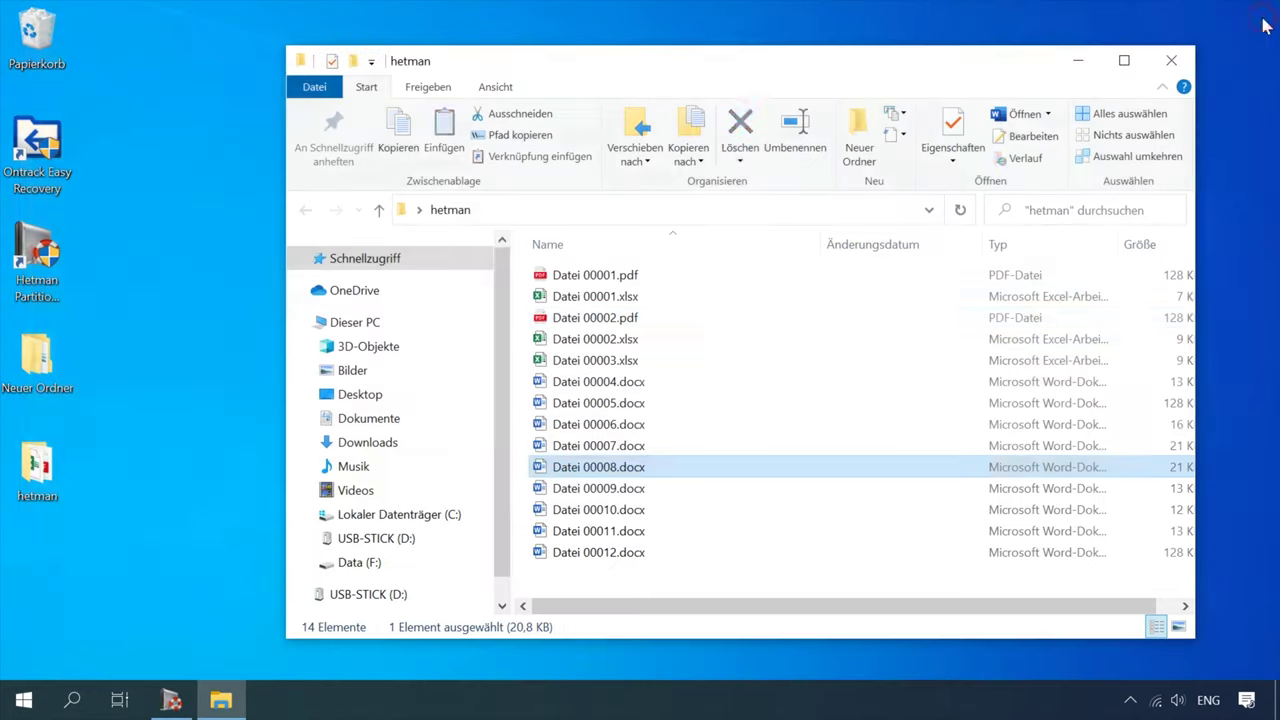
double_click(594, 342)
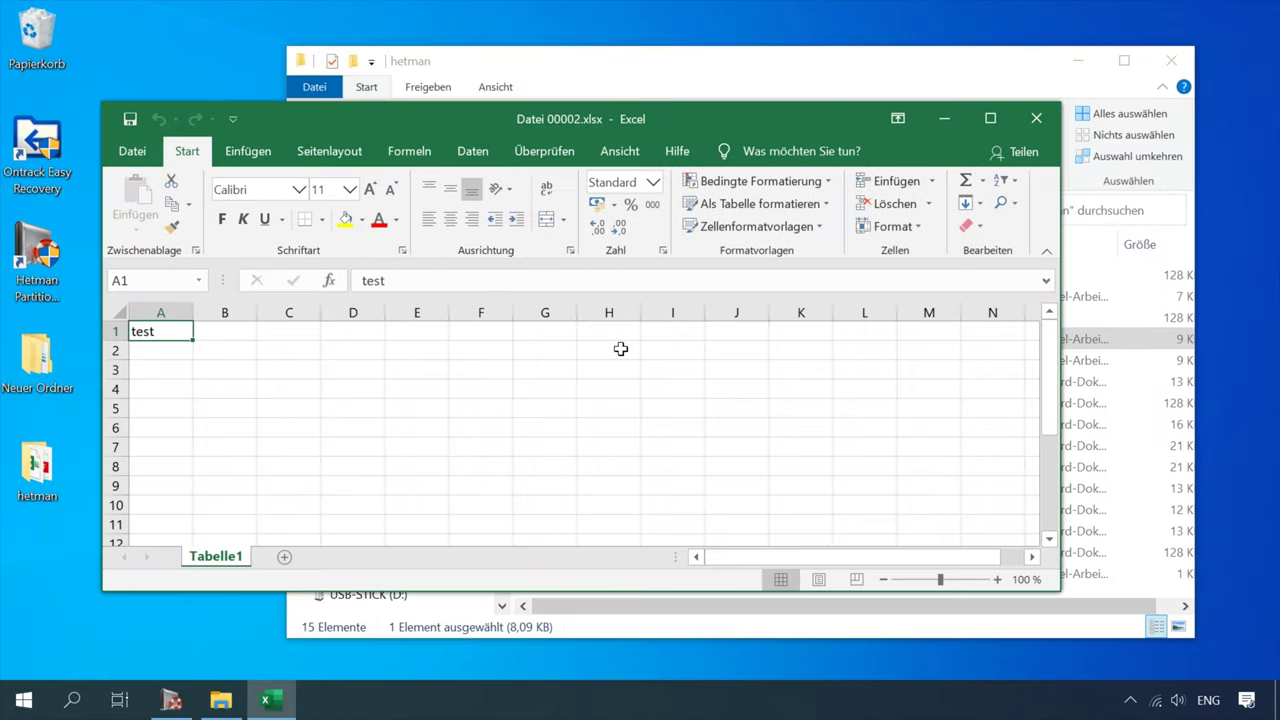
left_click(1038, 124)
- Open the recovered Datei 00001.pdf from the hetman folder and look through its pages
double_click(623, 277)
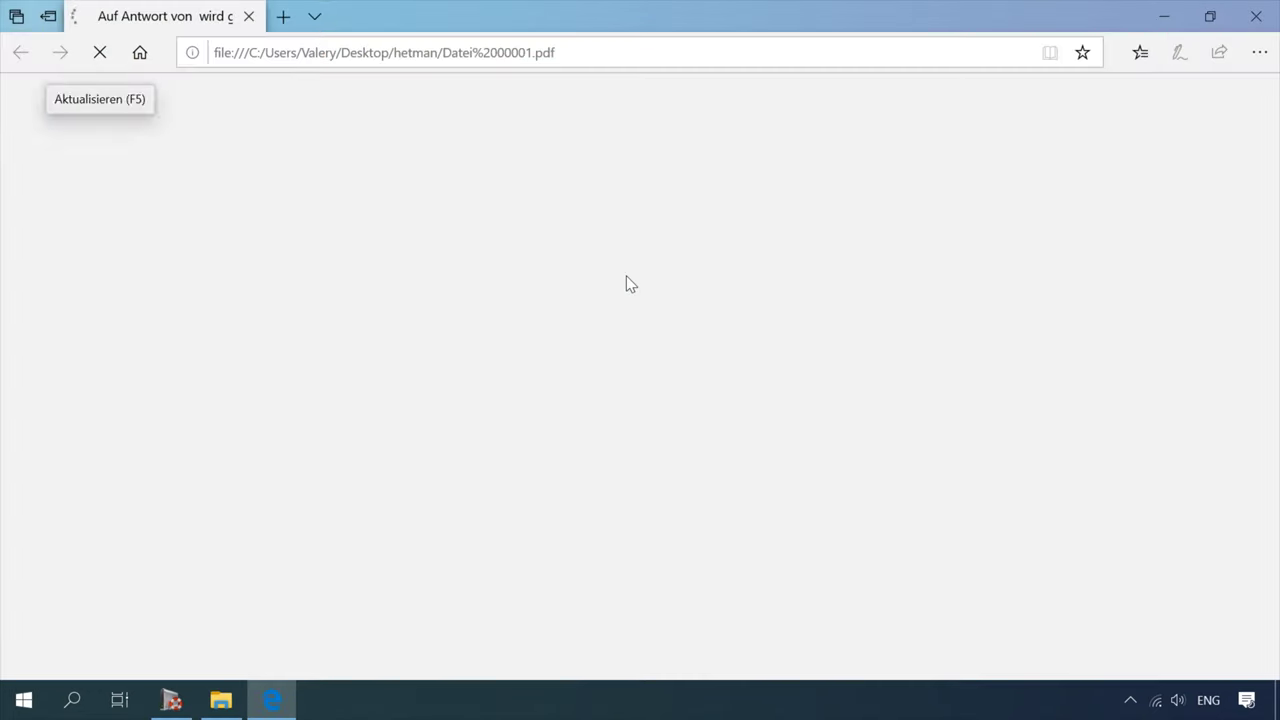
scroll(585, 377, "down", 3)
scroll(585, 377, "down", 15)
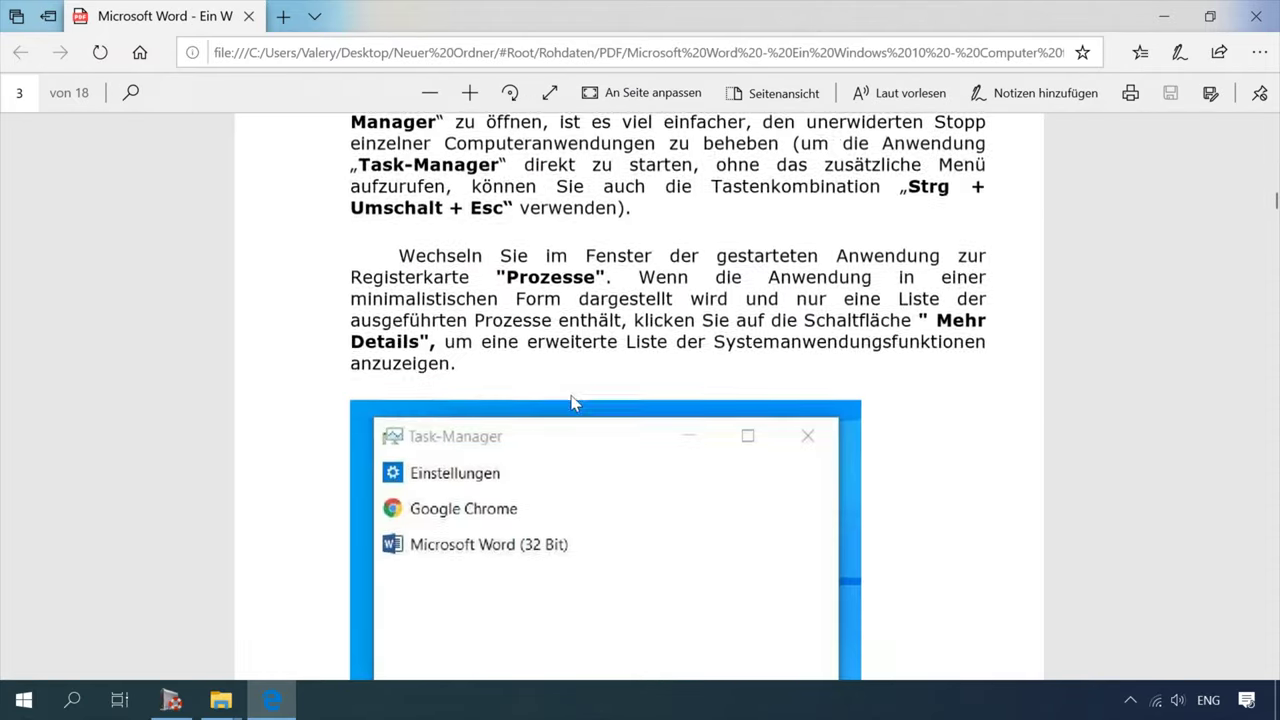